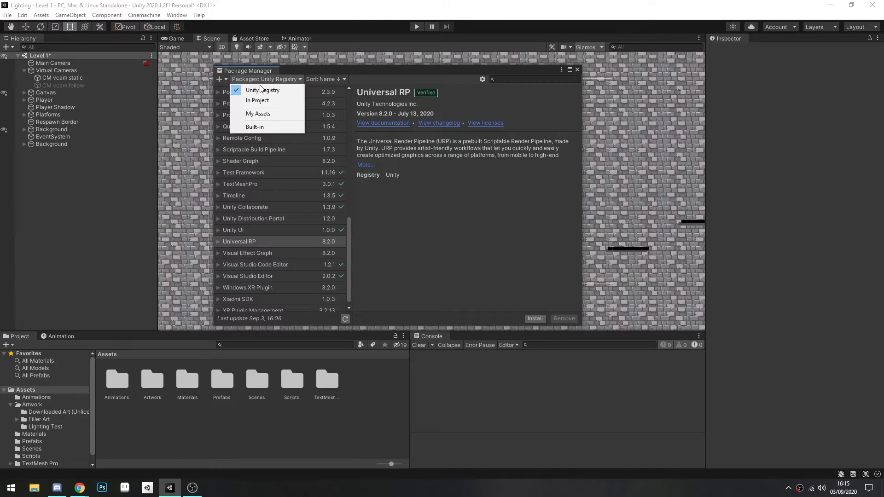
Install the Universal RP 8.2.0 package from the Unity Registry and close the Package Manager
{"action": "left_click", "coordinate": [260, 92]}
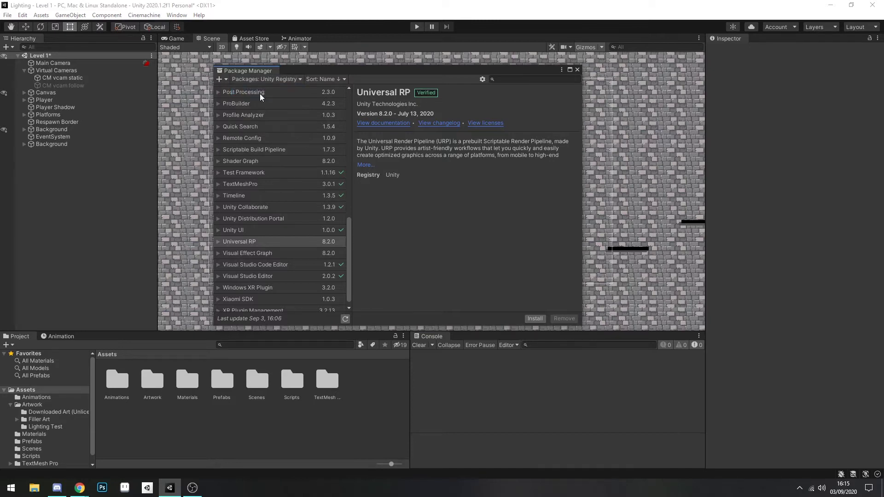
{"action": "left_click", "coordinate": [242, 242]}
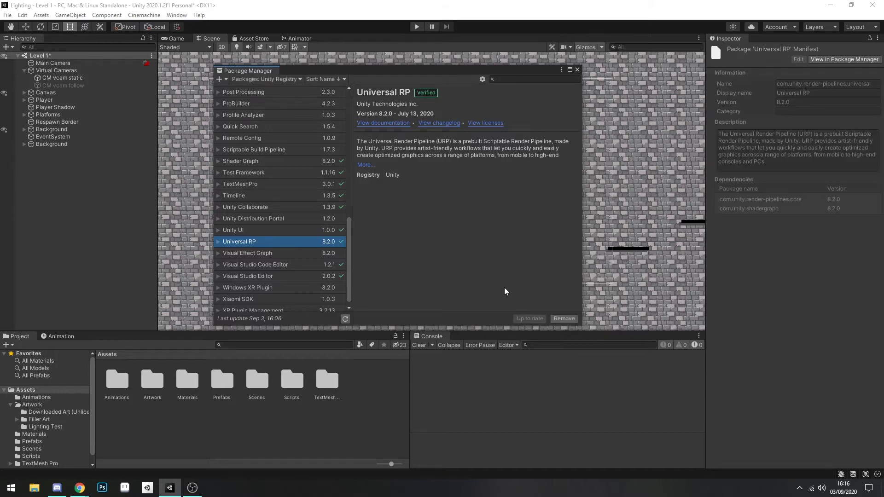
{"action": "left_click", "coordinate": [577, 70]}
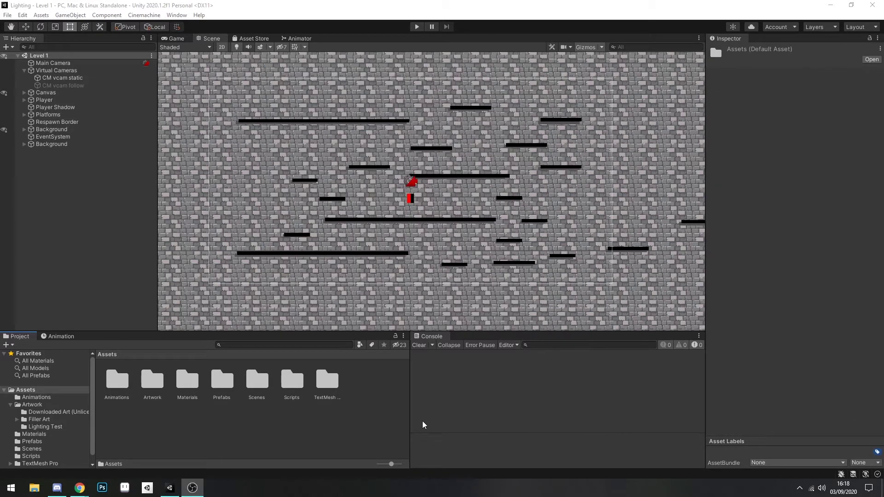
Create a Universal Render Pipeline asset with forward renderer in the Assets folder under its default name, and inspect both generated assets
{"action": "left_click", "coordinate": [405, 407]}
{"action": "right_click", "coordinate": [363, 383]}
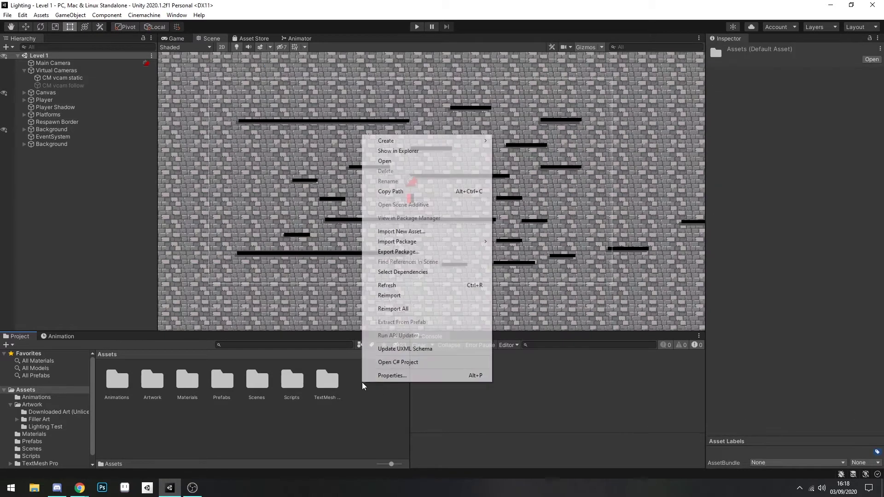
{"action": "mouse_move", "coordinate": [393, 143]}
{"action": "mouse_move", "coordinate": [564, 189]}
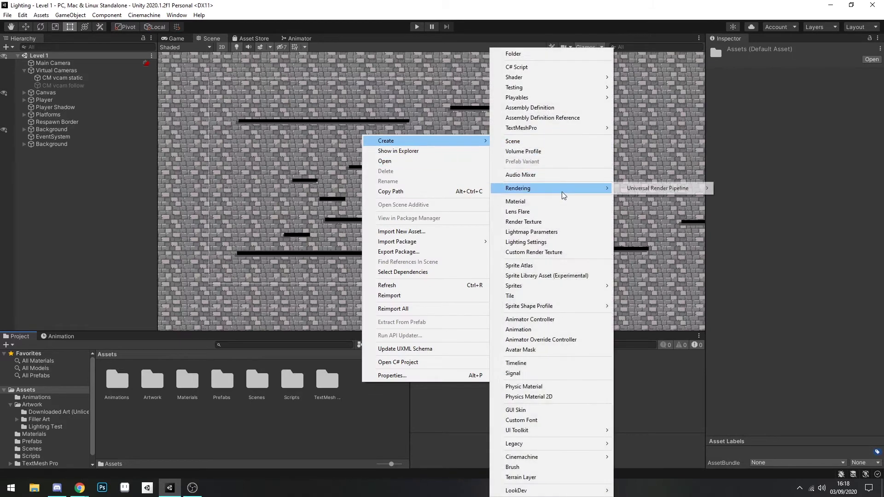
{"action": "mouse_move", "coordinate": [707, 189]}
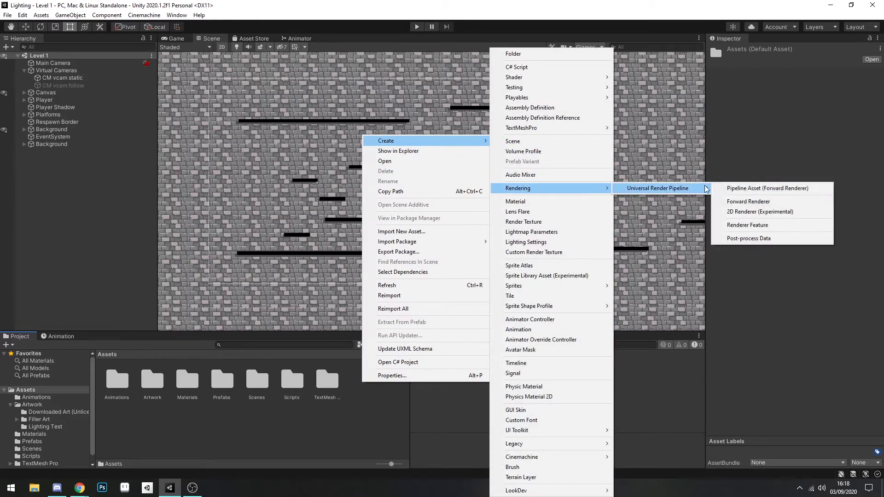
{"action": "left_click", "coordinate": [740, 188]}
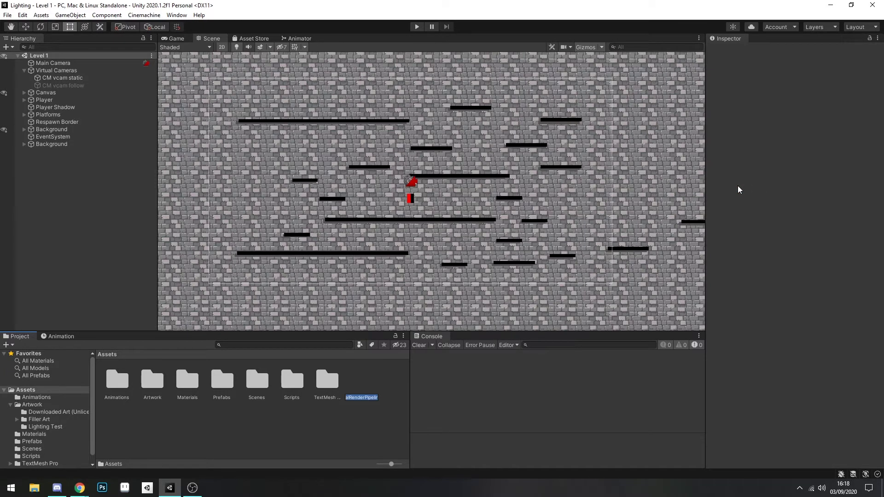
{"action": "key", "text": "Return"}
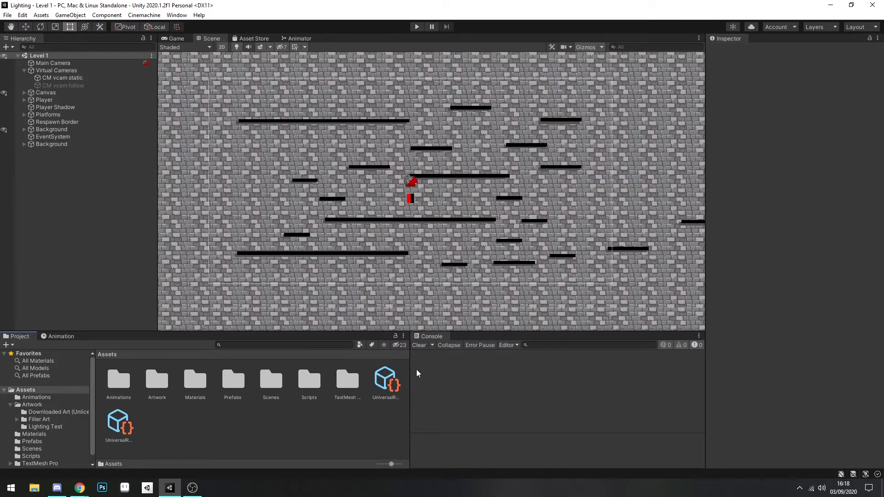
{"action": "left_click", "coordinate": [392, 379]}
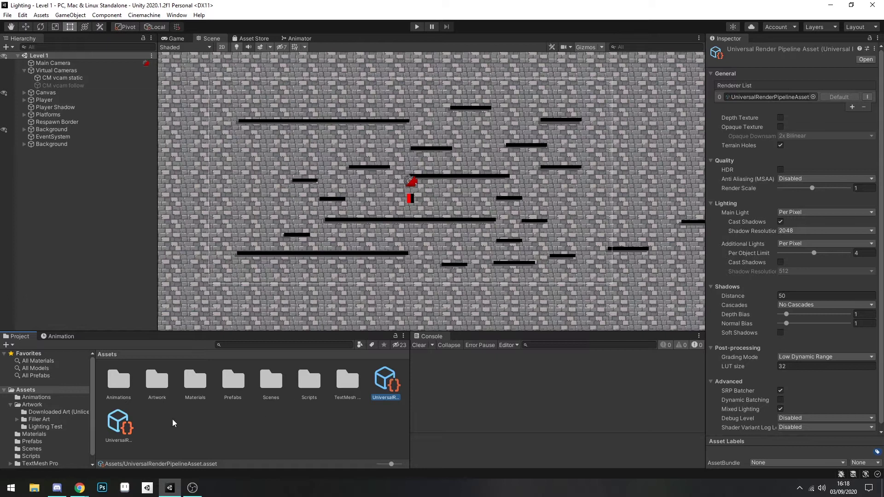
{"action": "left_click", "coordinate": [120, 420]}
{"action": "left_click", "coordinate": [139, 297]}
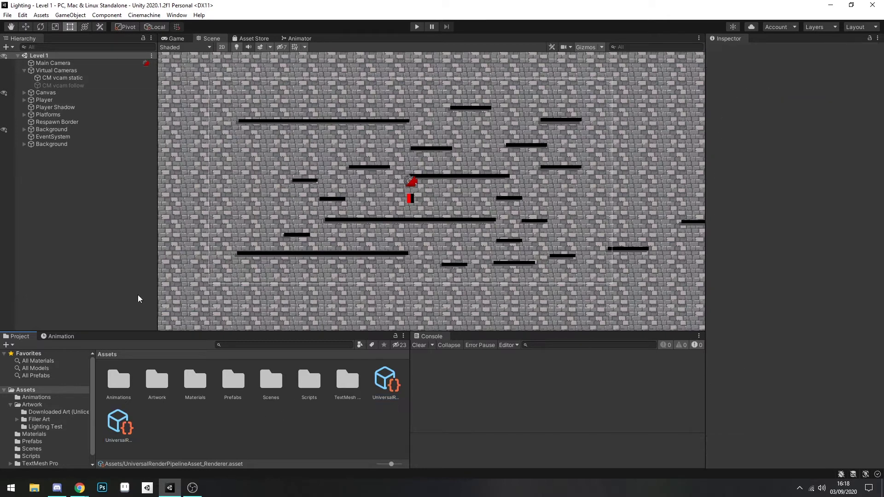
Assign UniversalRenderPipelineAsset as the Scriptable Render Pipeline in the project's Graphics settings and close the settings
{"action": "left_click", "coordinate": [23, 15]}
{"action": "left_click", "coordinate": [66, 284]}
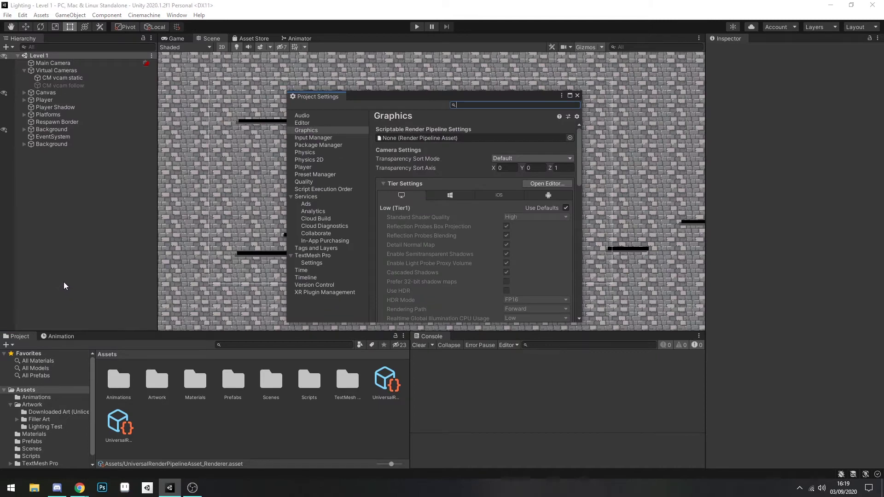
{"action": "left_click", "coordinate": [383, 384]}
{"action": "left_click_drag", "start_coordinate": [384, 384], "coordinate": [439, 137]}
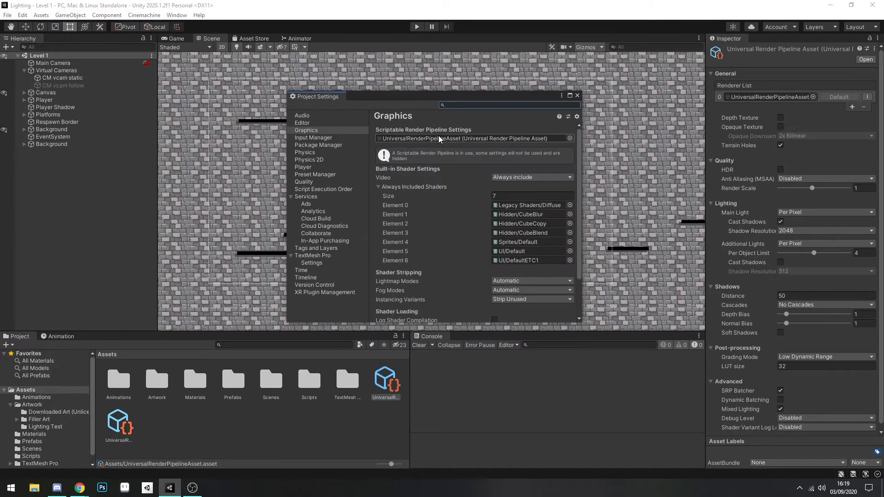
{"action": "left_click", "coordinate": [578, 96]}
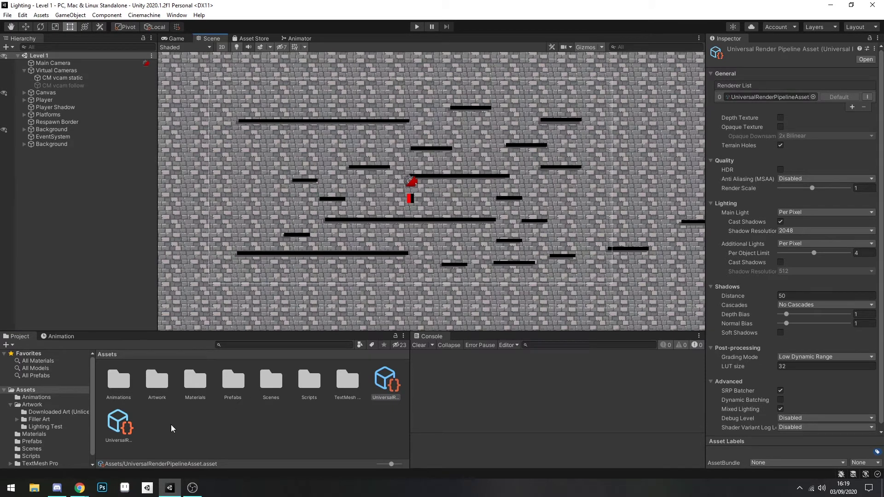
Create an experimental 2D Renderer asset for the Universal Render Pipeline in the Assets folder and name it 2D Renderer
{"action": "right_click", "coordinate": [206, 422]}
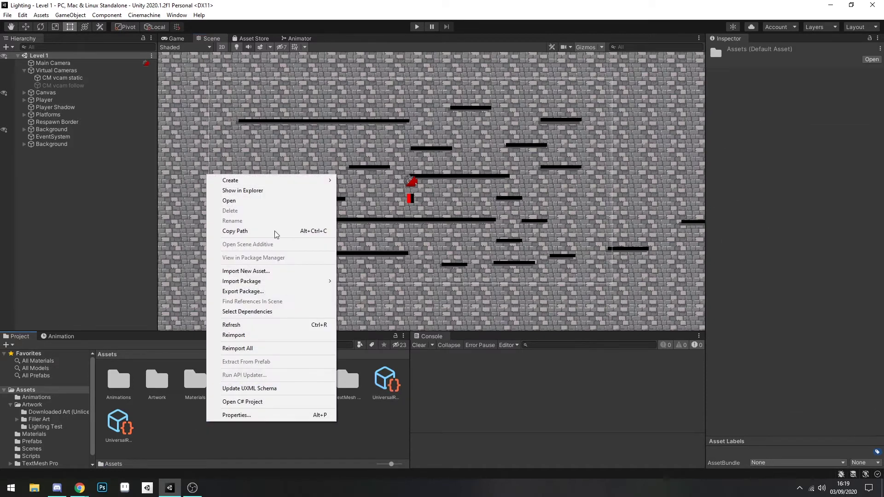
{"action": "mouse_move", "coordinate": [286, 180]}
{"action": "mouse_move", "coordinate": [420, 189]}
{"action": "mouse_move", "coordinate": [489, 193]}
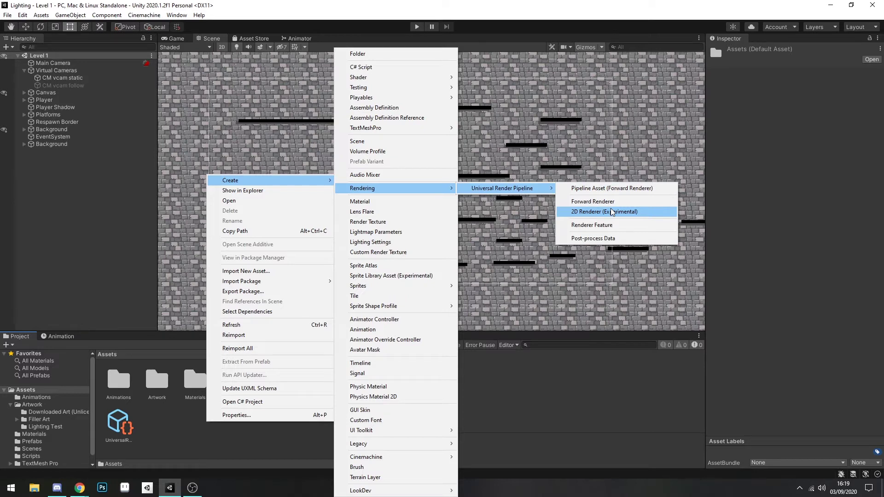
{"action": "left_click", "coordinate": [611, 212]}
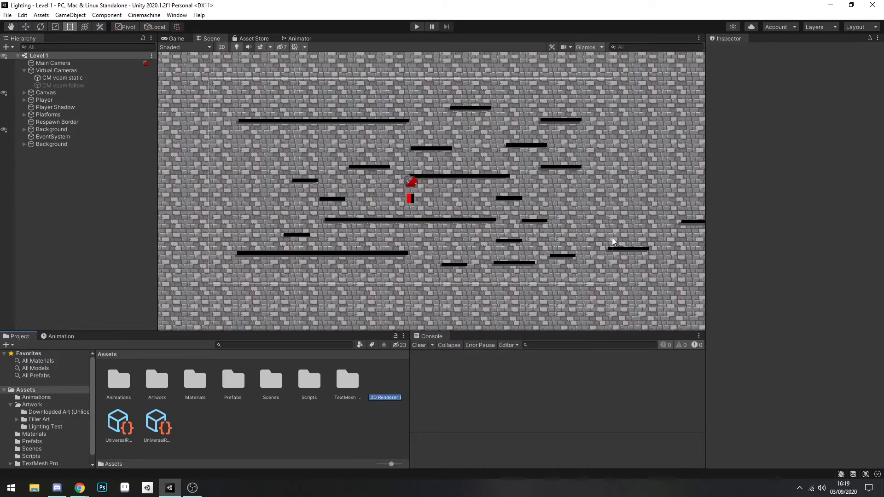
{"action": "type", "text": "2D Renderer"}
{"action": "key", "text": "Return"}
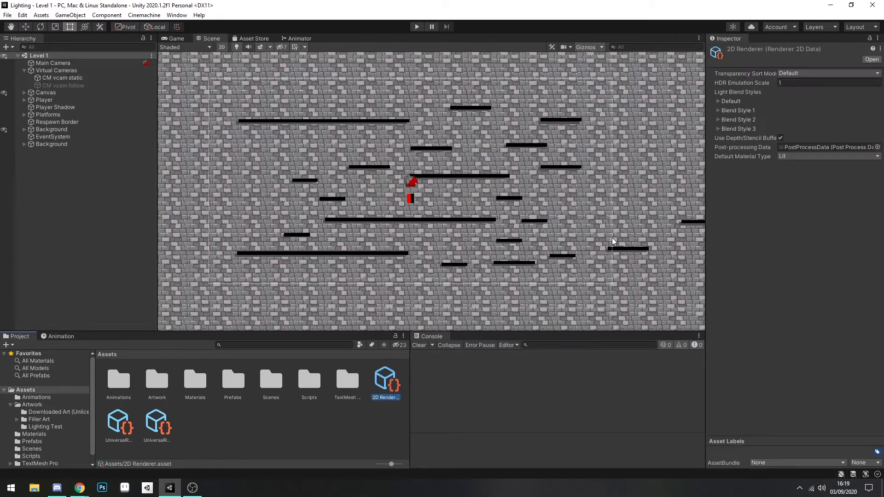
Set the 2D Renderer asset as the default renderer in the UniversalRenderPipelineAsset's renderer list
{"action": "left_click", "coordinate": [127, 434]}
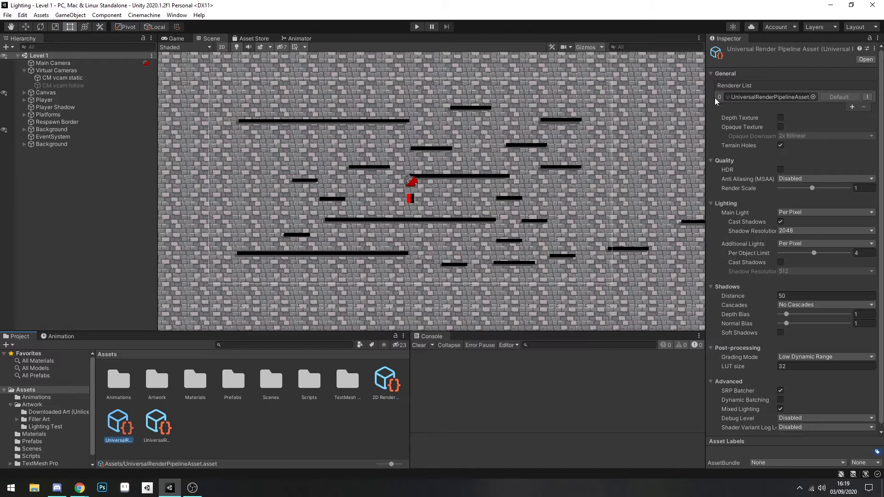
{"action": "left_click", "coordinate": [423, 334]}
{"action": "left_click_drag", "start_coordinate": [423, 335], "coordinate": [746, 98]}
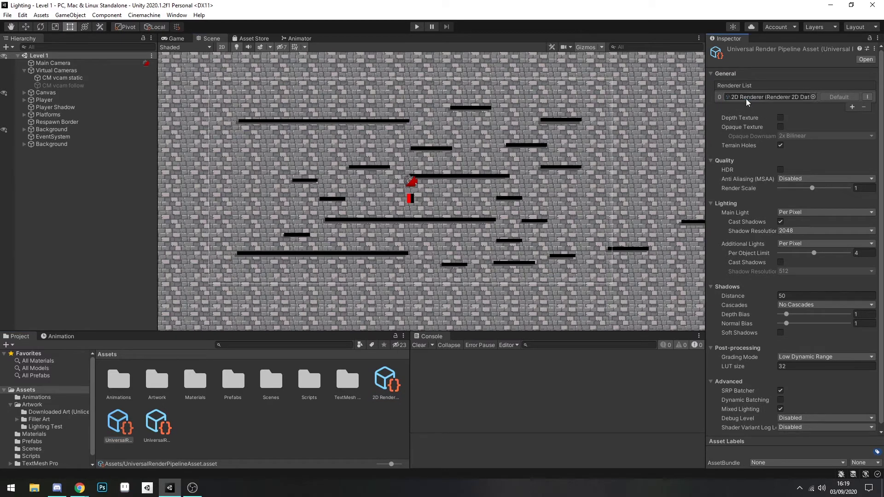
Delete the unused forward renderer asset UniversalRenderPipelineAsset_Renderer from the Assets folder
{"action": "left_click", "coordinate": [155, 426]}
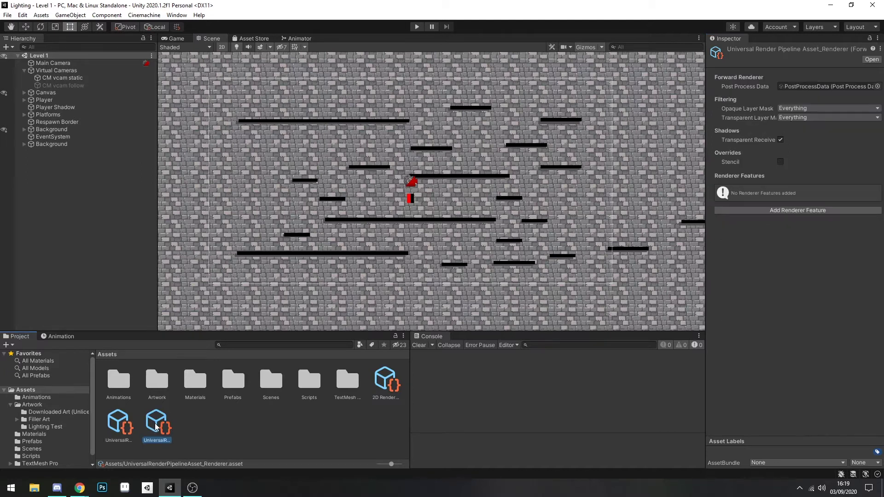
{"action": "key", "text": "Delete"}
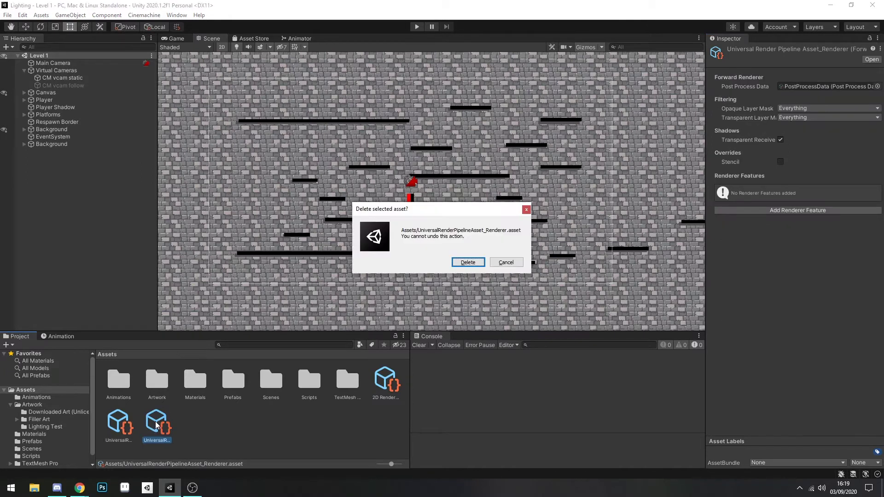
{"action": "left_click", "coordinate": [480, 265]}
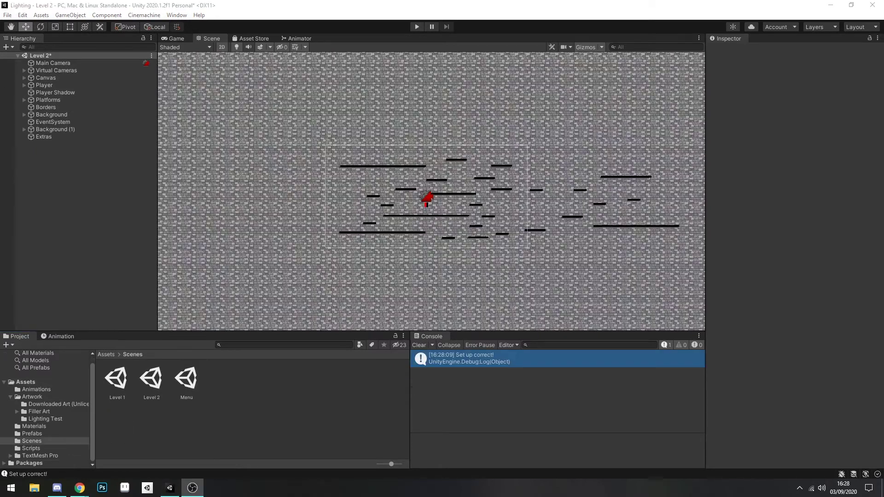
Upgrade the open Level 2 scene to the experimental 2D Renderer and accept the material change
{"action": "left_click", "coordinate": [22, 15]}
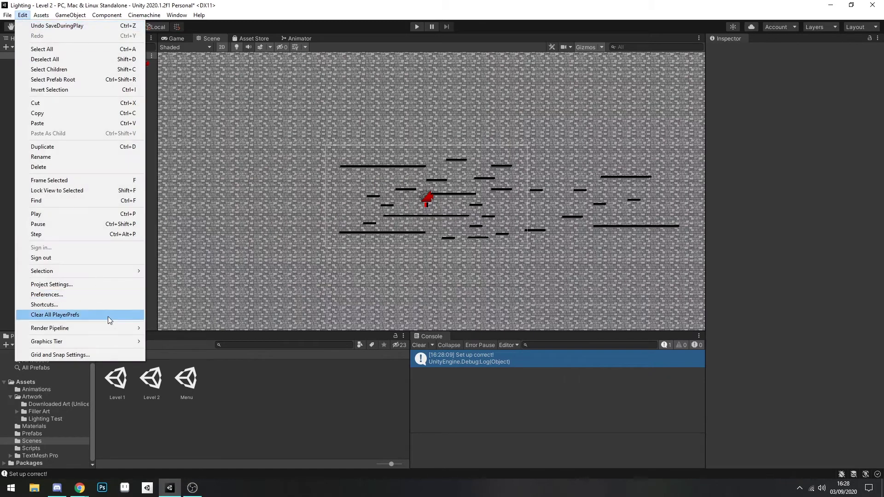
{"action": "mouse_move", "coordinate": [111, 328]}
{"action": "mouse_move", "coordinate": [175, 343]}
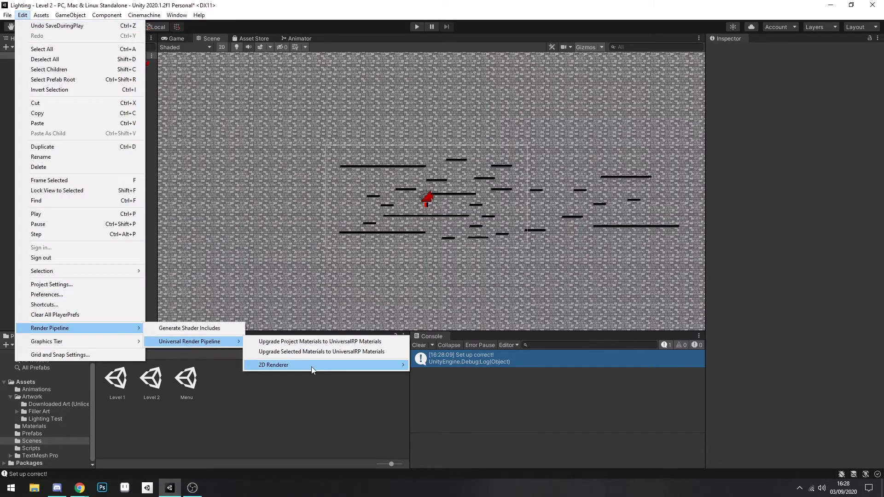
{"action": "mouse_move", "coordinate": [311, 365]}
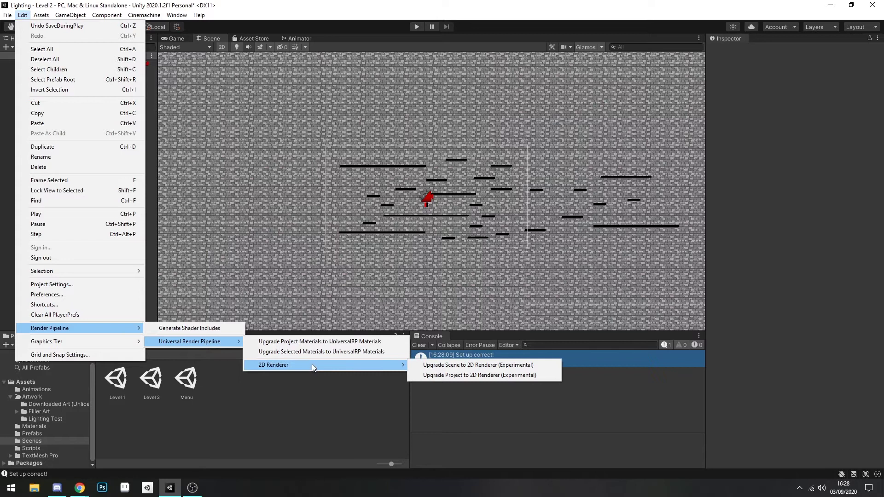
{"action": "left_click", "coordinate": [526, 364]}
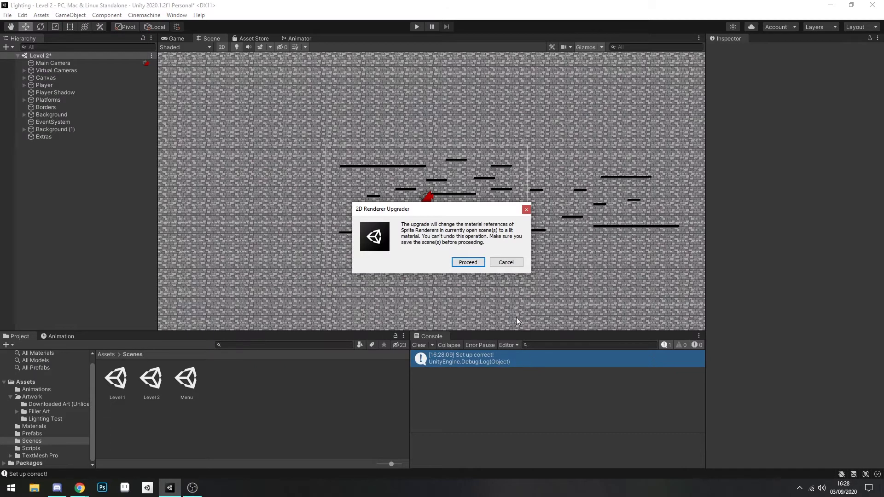
{"action": "left_click", "coordinate": [467, 262]}
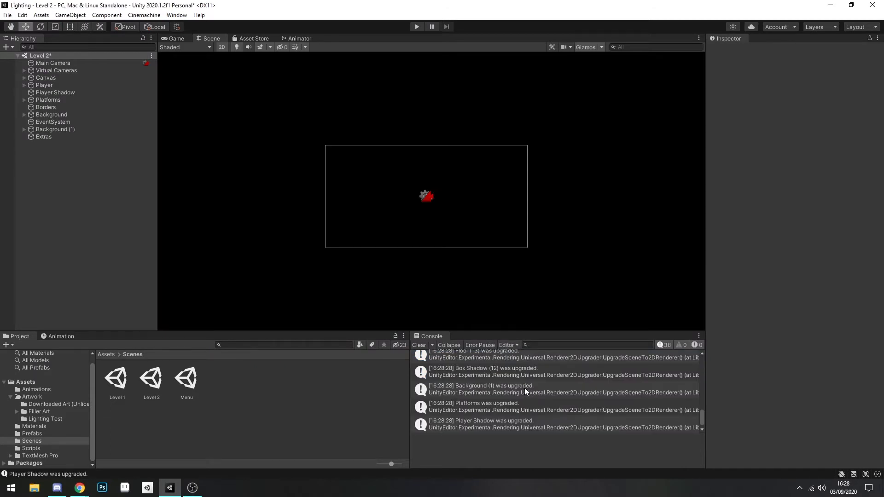
Review the upgrade log entries in the console, and briefly run and stop the scene to check it
{"action": "scroll", "coordinate": [524, 388], "scroll_direction": "up", "scroll_amount": 4}
{"action": "scroll", "coordinate": [524, 388], "scroll_direction": "down", "scroll_amount": 3}
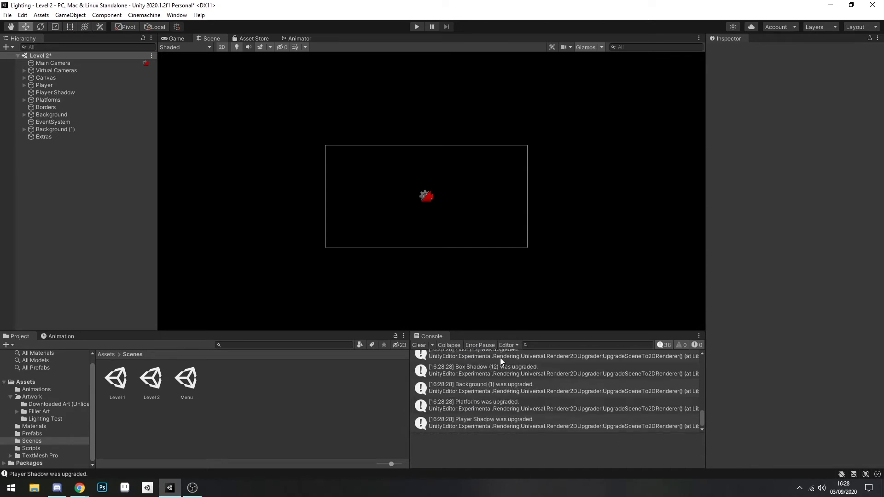
{"action": "scroll", "coordinate": [512, 402], "scroll_direction": "up", "scroll_amount": 3}
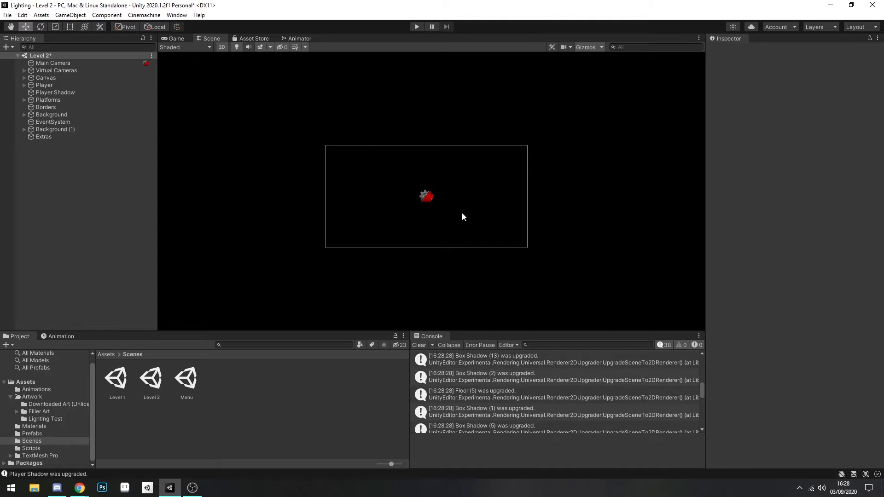
{"action": "left_click", "coordinate": [414, 26]}
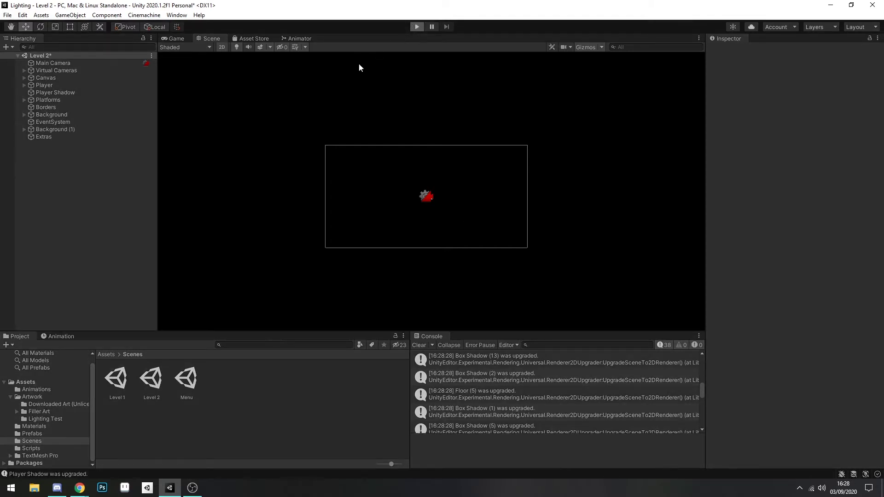
{"action": "left_click", "coordinate": [417, 27]}
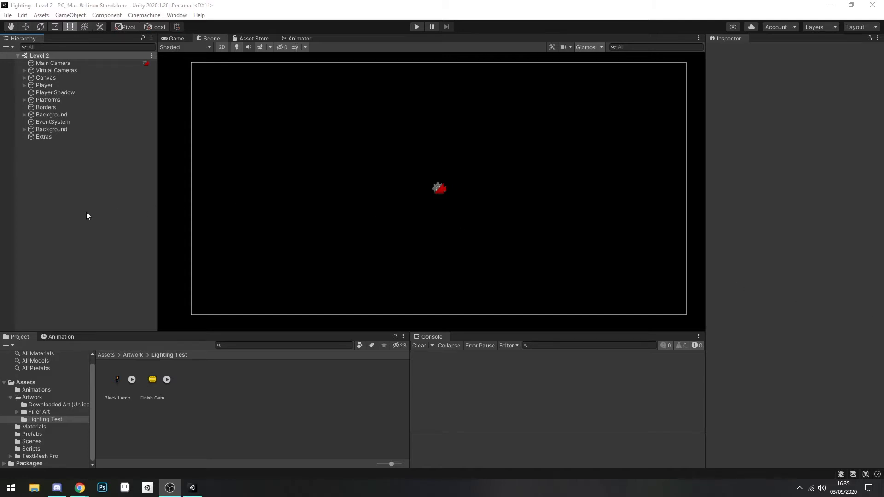
Add an experimental Point Light 2D to the Level 2 scene
{"action": "left_click", "coordinate": [75, 216]}
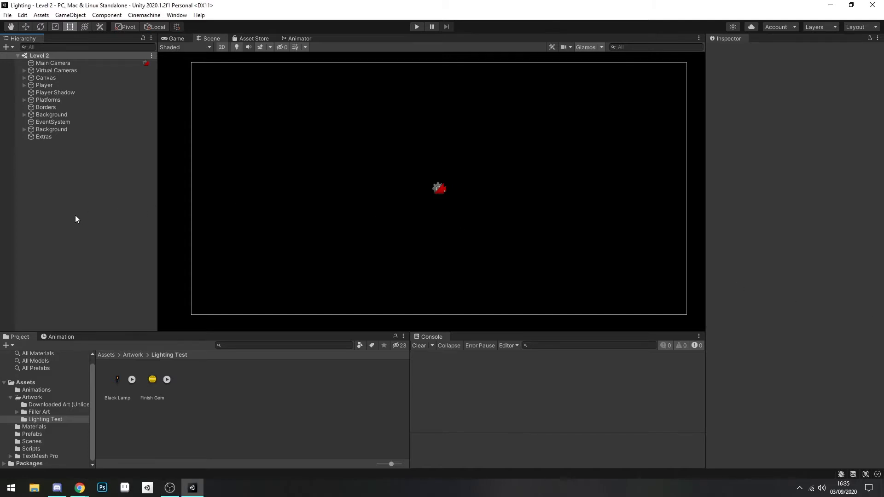
{"action": "right_click", "coordinate": [71, 185]}
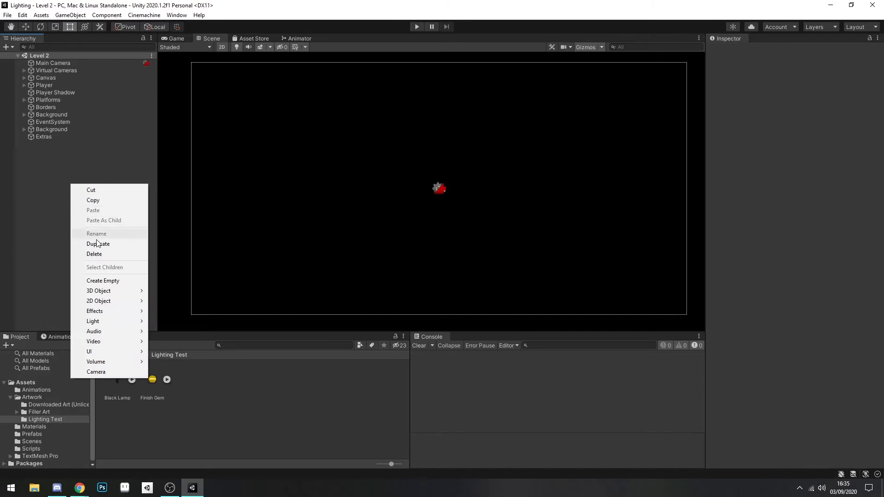
{"action": "mouse_move", "coordinate": [107, 321]}
{"action": "mouse_move", "coordinate": [184, 321]}
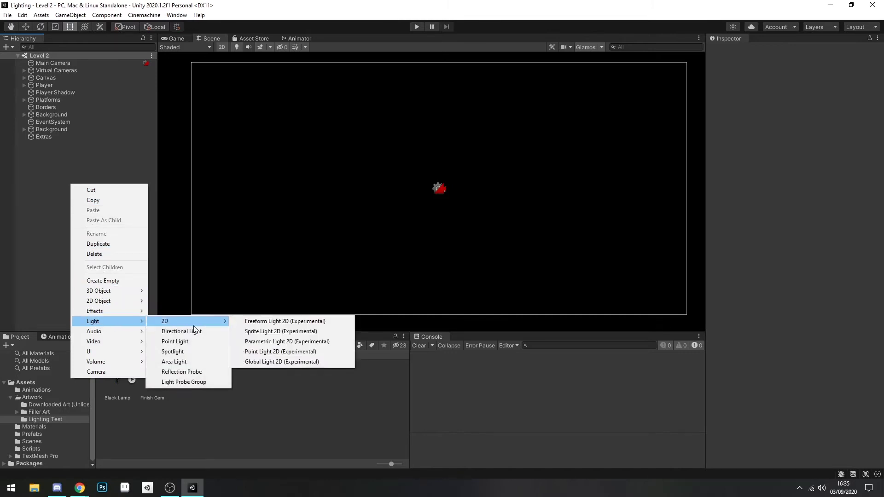
{"action": "left_click", "coordinate": [274, 351]}
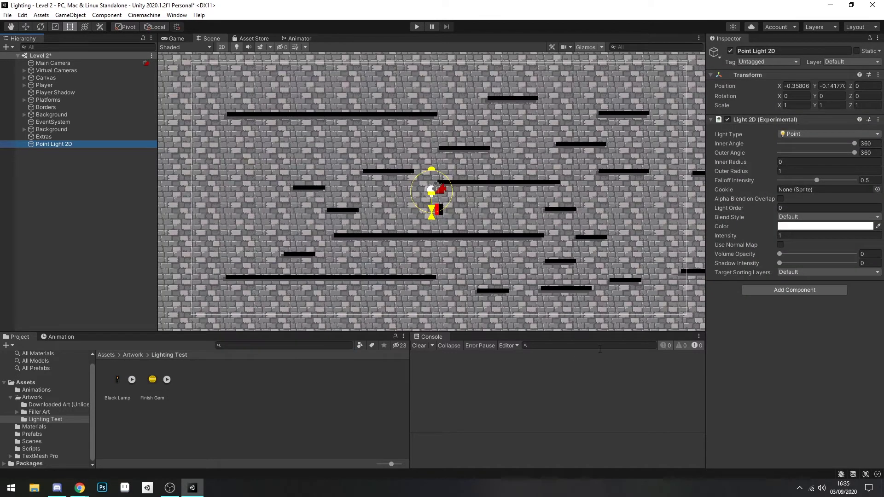
Set the Point Light 2D's target sorting layers to All
{"action": "left_click", "coordinate": [811, 273]}
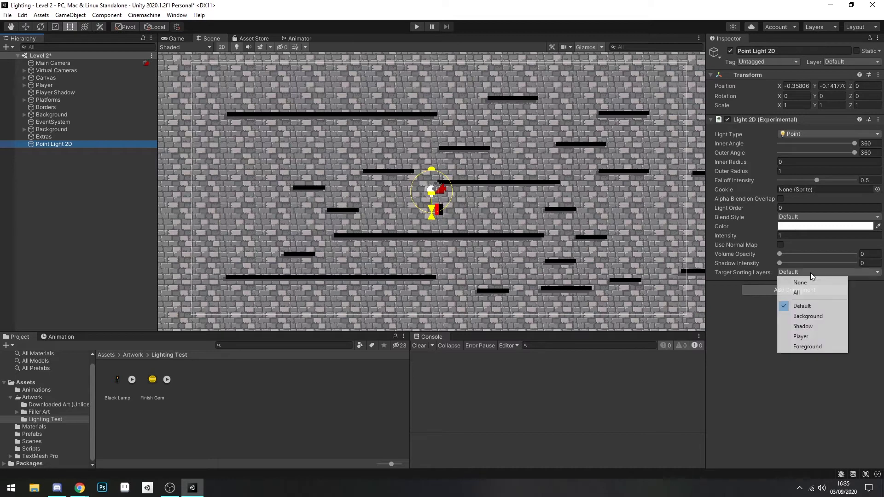
{"action": "left_click", "coordinate": [801, 293]}
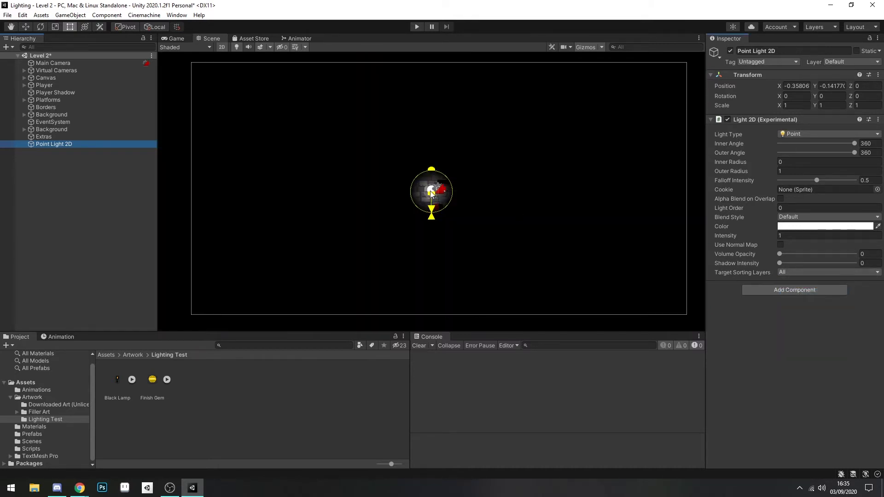
{"action": "scroll", "coordinate": [429, 188], "scroll_direction": "up", "scroll_amount": 1}
{"action": "scroll", "coordinate": [430, 191], "scroll_direction": "up", "scroll_amount": 6}
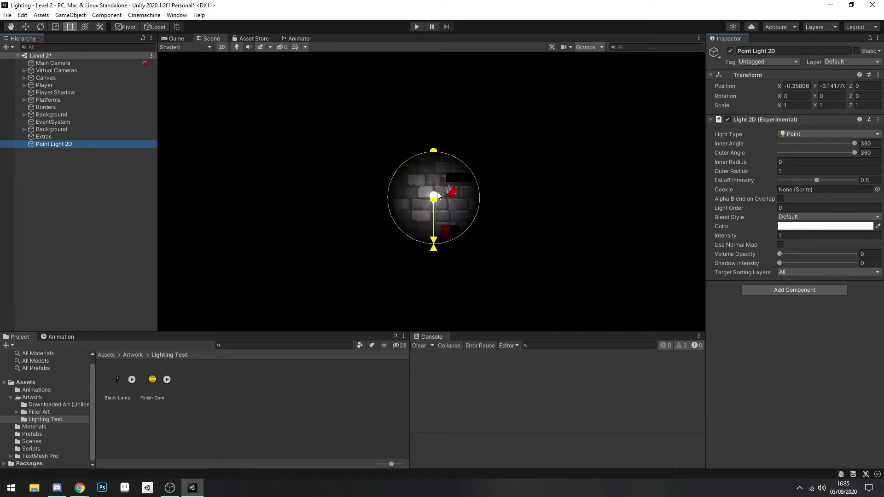
Move the point light left along the X axis to about X -4.14, keeping its height
{"action": "left_click", "coordinate": [25, 26]}
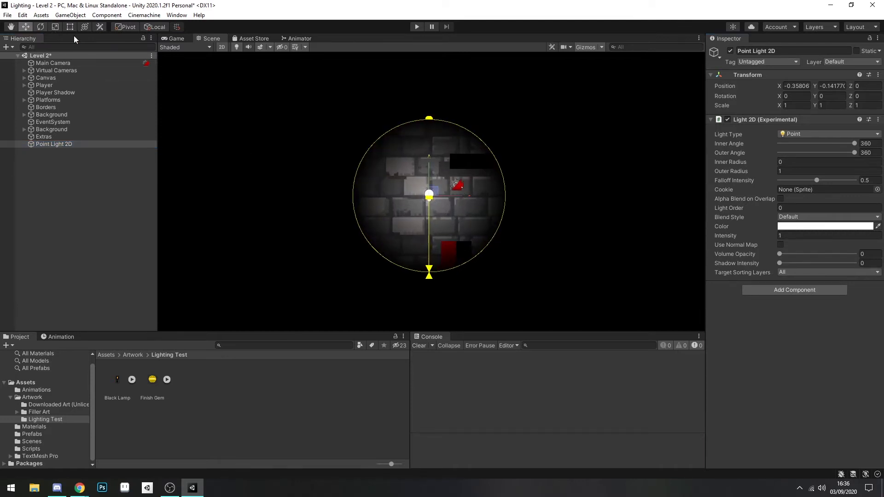
{"action": "left_click_drag", "start_coordinate": [453, 196], "coordinate": [383, 196]}
{"action": "left_click_drag", "start_coordinate": [309, 196], "coordinate": [280, 205]}
{"action": "middle_click_drag", "start_coordinate": [390, 245], "coordinate": [626, 219]}
{"action": "left_click_drag", "start_coordinate": [501, 170], "coordinate": [415, 171]}
{"action": "middle_click_drag", "start_coordinate": [493, 234], "coordinate": [577, 260]}
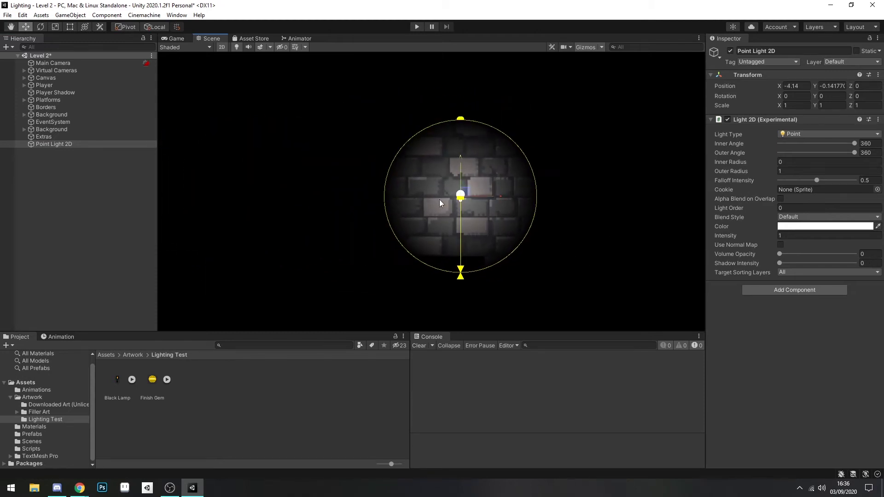
{"action": "left_click", "coordinate": [68, 146]}
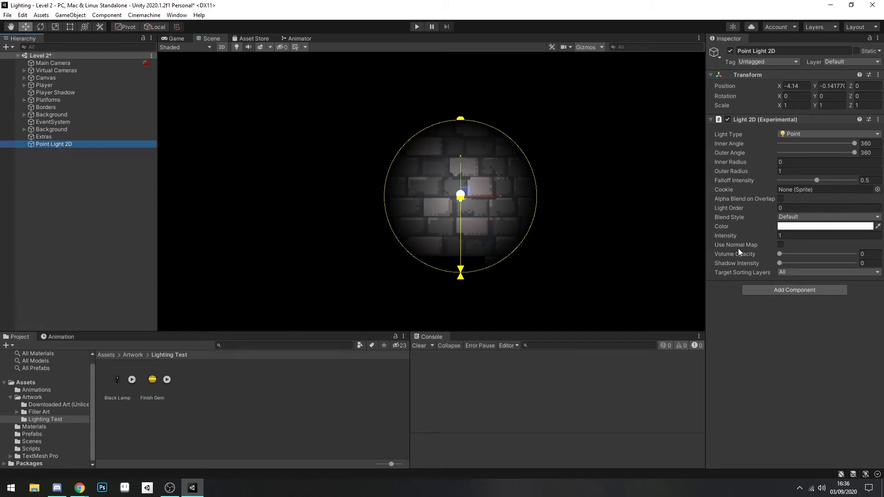
Try narrowing the point light's inner angle to about 69, and return the inner and outer angles to 360
{"action": "left_click_drag", "start_coordinate": [853, 144], "coordinate": [799, 142]}
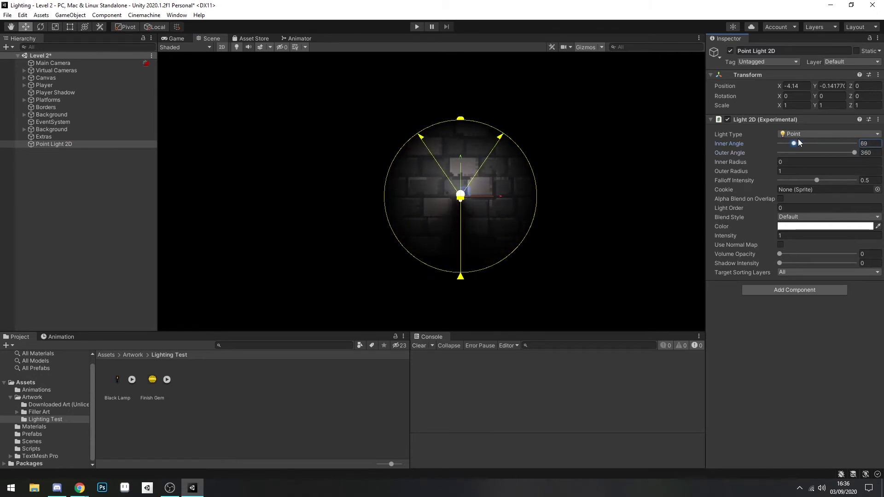
{"action": "mouse_move", "coordinate": [853, 152]}
{"action": "left_mouse_down"}
{"action": "mouse_move", "coordinate": [781, 144]}
{"action": "mouse_move", "coordinate": [856, 146]}
{"action": "left_mouse_up"}
{"action": "left_click_drag", "start_coordinate": [795, 143], "coordinate": [858, 144]}
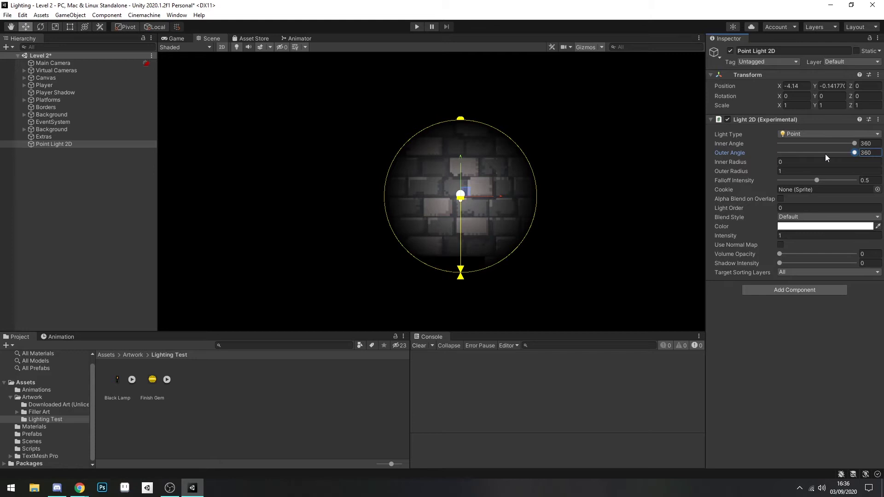
Adjust the point light's inner radius to about 0.4 and its outer radius to about 1.88
{"action": "left_click", "coordinate": [758, 165]}
{"action": "mouse_move", "coordinate": [758, 165]}
{"action": "left_mouse_down"}
{"action": "mouse_move", "coordinate": [793, 169]}
{"action": "mouse_move", "coordinate": [769, 171]}
{"action": "left_mouse_up"}
{"action": "scroll", "coordinate": [571, 192], "scroll_direction": "down", "scroll_amount": 3}
{"action": "middle_click_drag", "start_coordinate": [540, 181], "coordinate": [484, 173]}
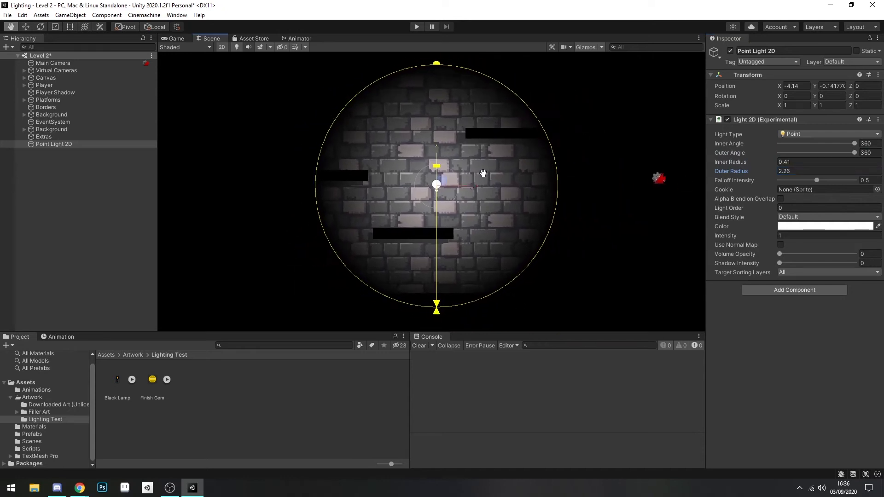
{"action": "left_click", "coordinate": [736, 172]}
{"action": "left_click_drag", "start_coordinate": [737, 173], "coordinate": [761, 165]}
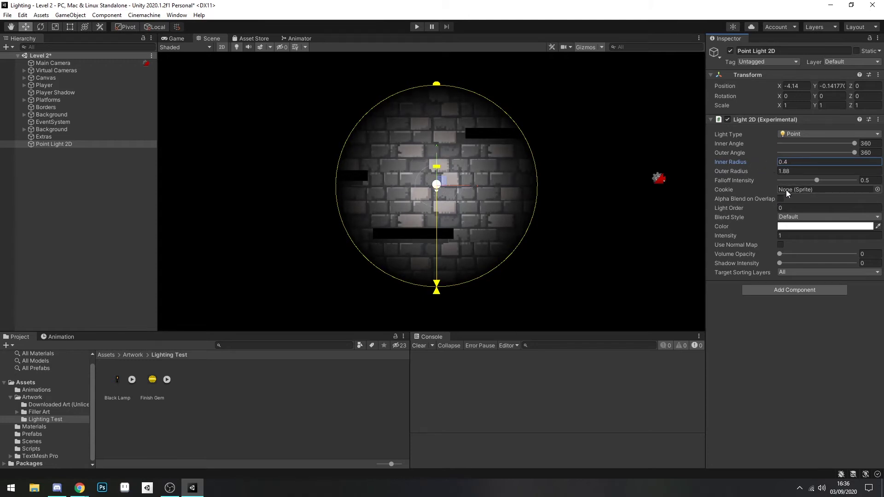
Try a high and a low falloff intensity on the point light, and settle on about 0.665
{"action": "left_click_drag", "start_coordinate": [817, 179], "coordinate": [866, 183]}
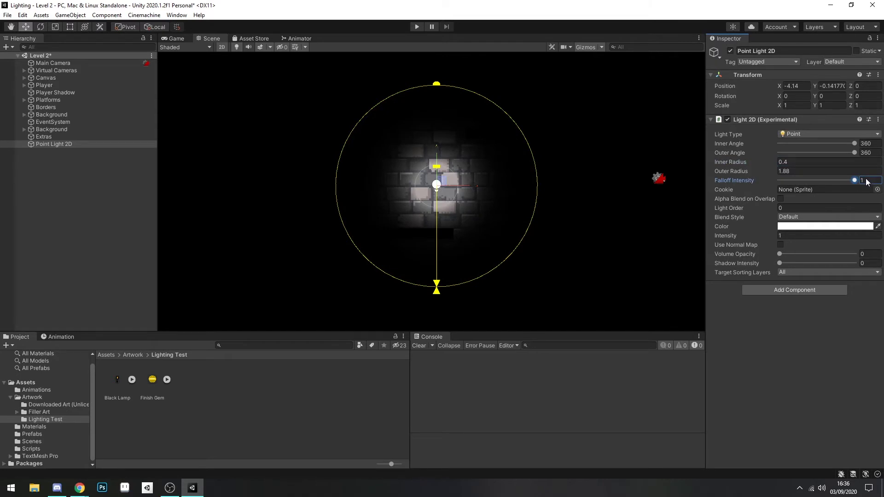
{"action": "type", "text": "0.139"}
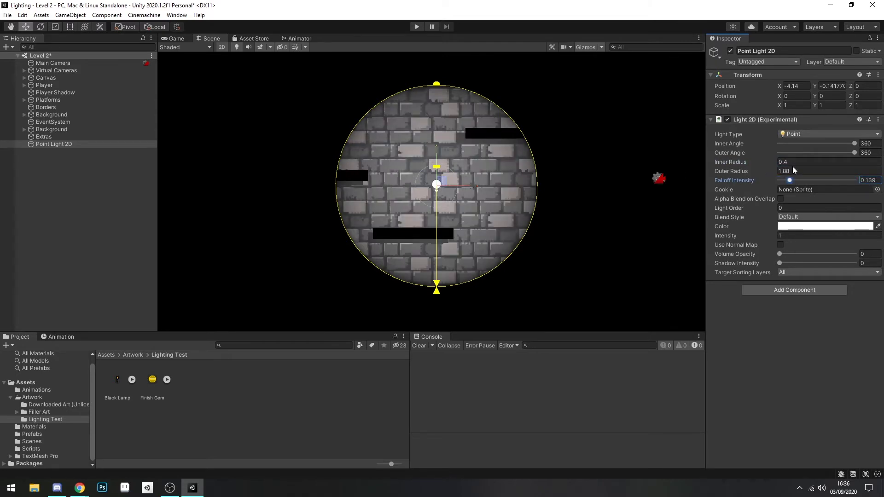
{"action": "left_click_drag", "start_coordinate": [794, 181], "coordinate": [830, 184]}
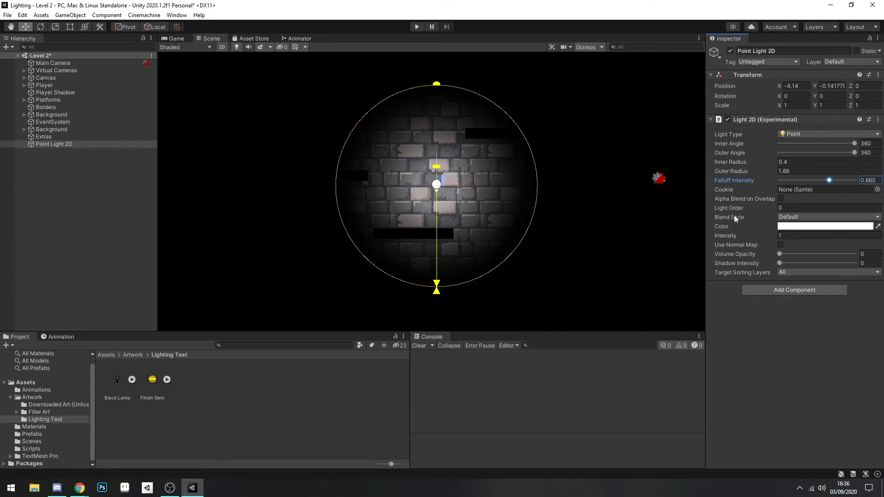
Try the alternative blend styles on the point light and return it to Default
{"action": "left_click", "coordinate": [784, 217]}
{"action": "left_click", "coordinate": [786, 219]}
{"action": "left_click", "coordinate": [784, 219]}
{"action": "left_click", "coordinate": [790, 237]}
{"action": "left_click", "coordinate": [791, 218]}
{"action": "left_click", "coordinate": [795, 247]}
{"action": "left_click", "coordinate": [797, 217]}
{"action": "left_click", "coordinate": [801, 228]}
Change the point light's color to orange, FF8E00
{"action": "left_click", "coordinate": [781, 227]}
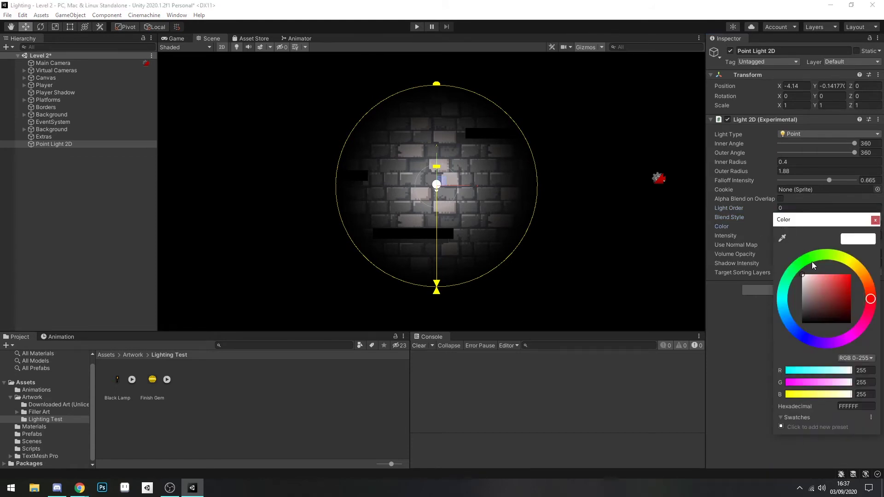
{"action": "mouse_move", "coordinate": [808, 289]}
{"action": "left_mouse_down"}
{"action": "mouse_move", "coordinate": [856, 279]}
{"action": "mouse_move", "coordinate": [860, 268]}
{"action": "mouse_move", "coordinate": [864, 275]}
{"action": "mouse_move", "coordinate": [845, 274]}
{"action": "mouse_move", "coordinate": [865, 275]}
{"action": "left_mouse_up"}
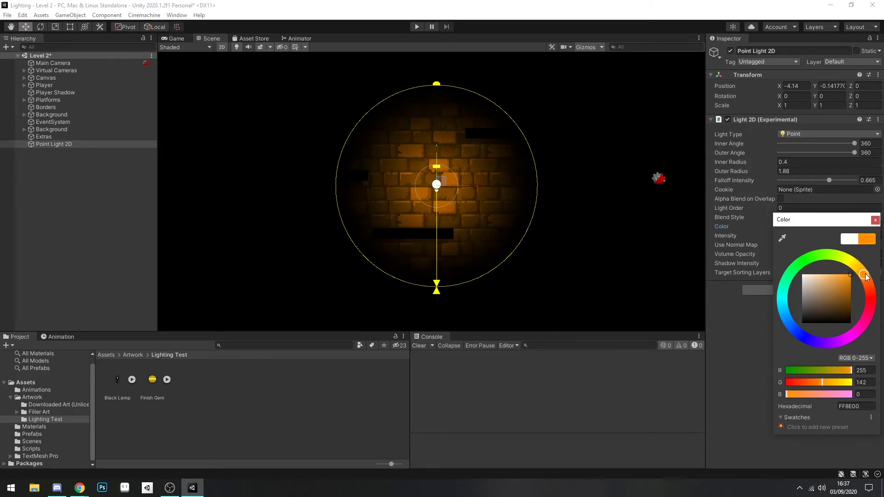
{"action": "left_click", "coordinate": [875, 220]}
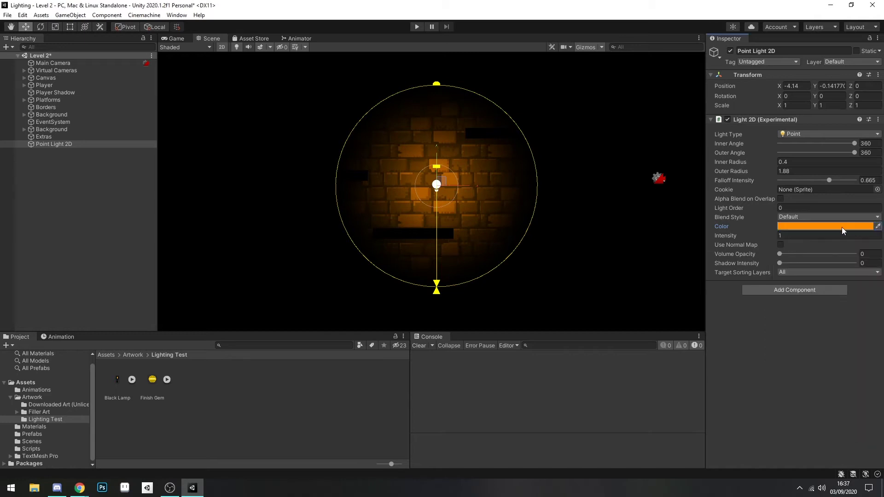
Set the point light's intensity to 2.11, inner radius to 0, outer radius to 2.11 and volume opacity to about 0.146
{"action": "left_click_drag", "start_coordinate": [733, 238], "coordinate": [522, 225]}
{"action": "left_click_drag", "start_coordinate": [780, 253], "coordinate": [814, 264]}
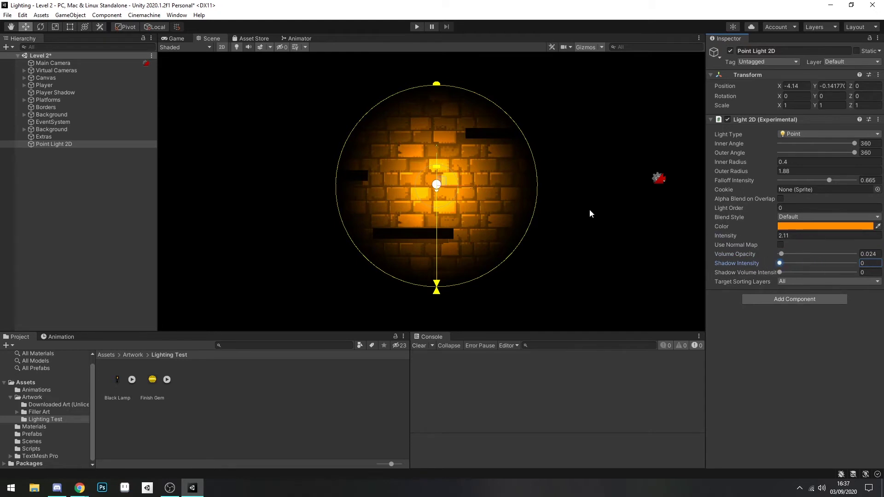
{"action": "mouse_move", "coordinate": [737, 171]}
{"action": "left_mouse_down"}
{"action": "mouse_move", "coordinate": [748, 175]}
{"action": "mouse_move", "coordinate": [741, 164]}
{"action": "mouse_move", "coordinate": [728, 168]}
{"action": "left_mouse_up"}
{"action": "left_click_drag", "start_coordinate": [782, 254], "coordinate": [791, 251]}
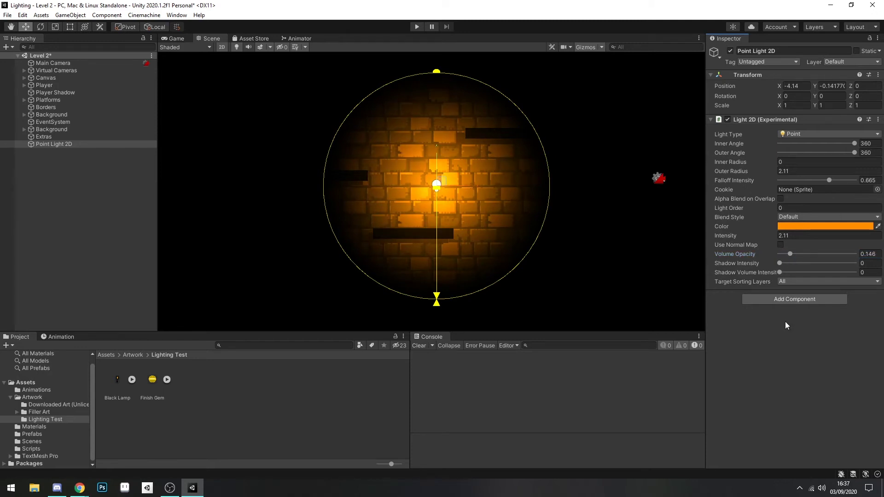
{"action": "left_click", "coordinate": [170, 487]}
{"action": "left_click", "coordinate": [759, 355]}
Place the Black Lamp sprite in the scene just below the light's centre and set its X and Y scale to 5
{"action": "left_click_drag", "start_coordinate": [113, 382], "coordinate": [209, 318]}
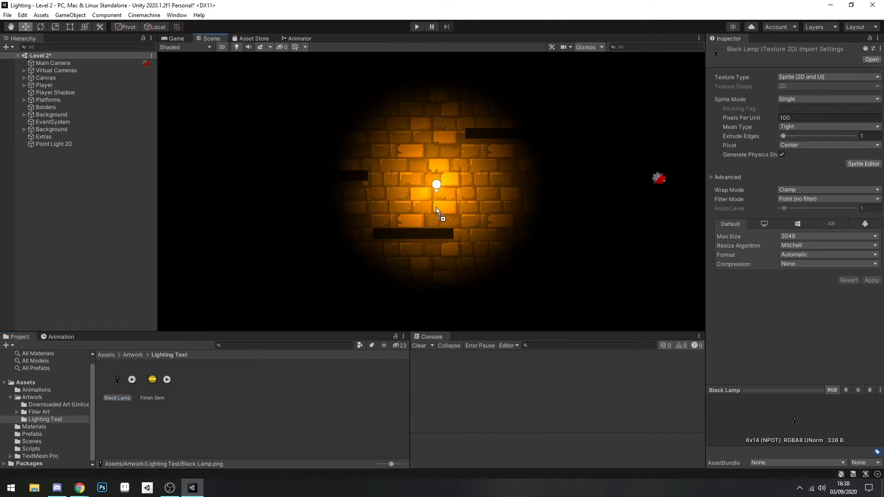
{"action": "left_click_drag", "start_coordinate": [437, 209], "coordinate": [437, 208]}
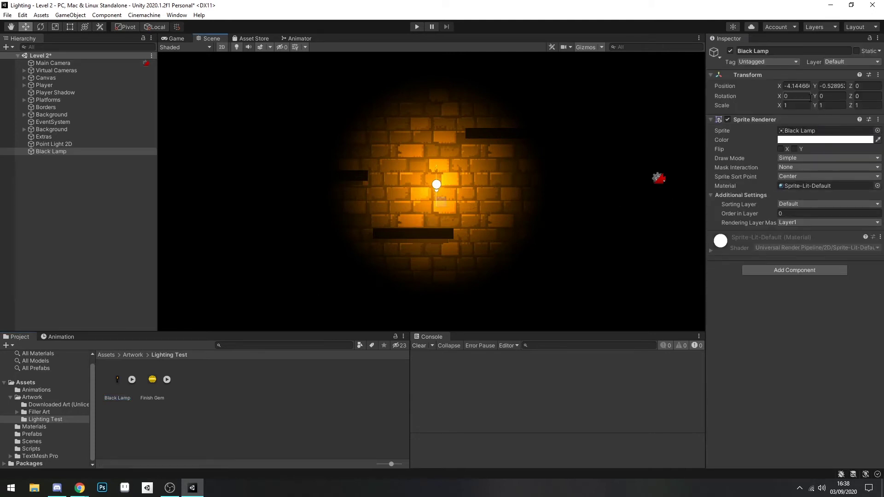
{"action": "left_click", "coordinate": [796, 105]}
{"action": "type", "text": "5"}
{"action": "key", "text": "Tab"}
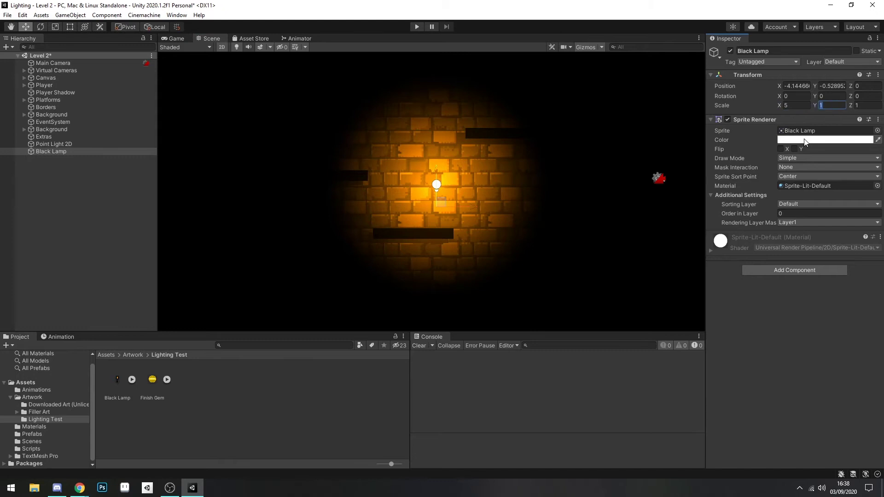
Put the Black Lamp on the Foreground sorting layer and lower it to Y -0.581 so it stands on the platform
{"action": "left_click", "coordinate": [797, 204]}
{"action": "left_click", "coordinate": [809, 254]}
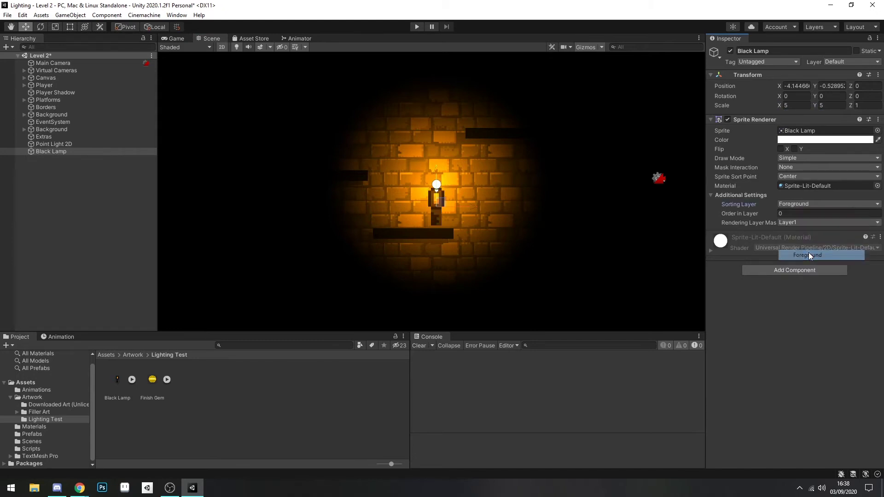
{"action": "left_click_drag", "start_coordinate": [436, 167], "coordinate": [435, 169]}
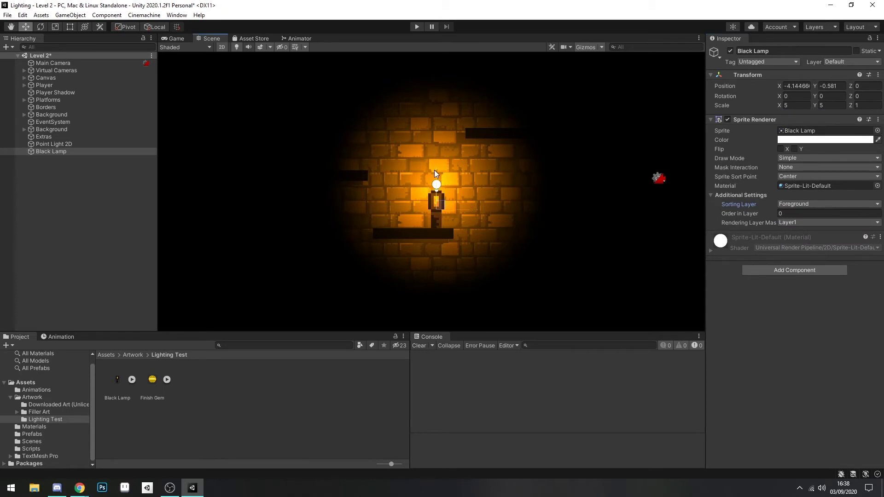
Make Point Light 2D a child of Black Lamp and lower it to local Y 0.031, at the lamp's head
{"action": "left_click", "coordinate": [57, 144]}
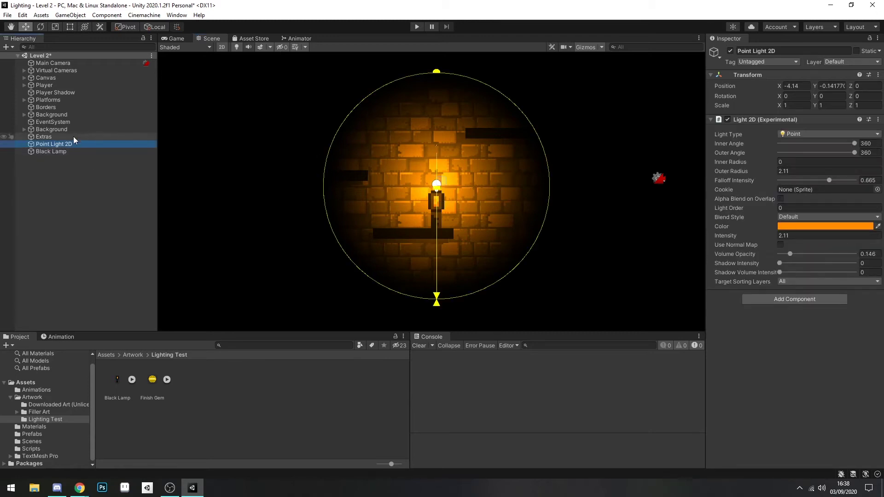
{"action": "left_click_drag", "start_coordinate": [67, 145], "coordinate": [64, 152]}
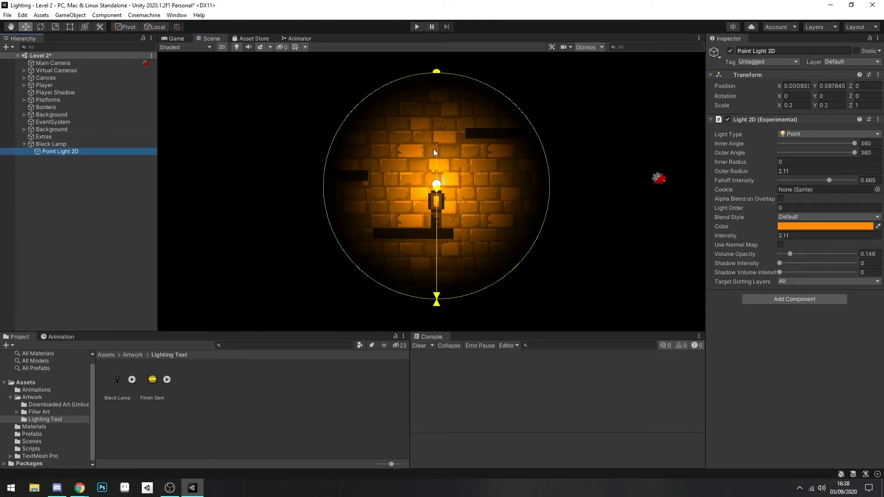
{"action": "left_click_drag", "start_coordinate": [437, 154], "coordinate": [434, 169]}
Run the scene to check the lit lamp in the game, and stop it
{"action": "left_click", "coordinate": [417, 26]}
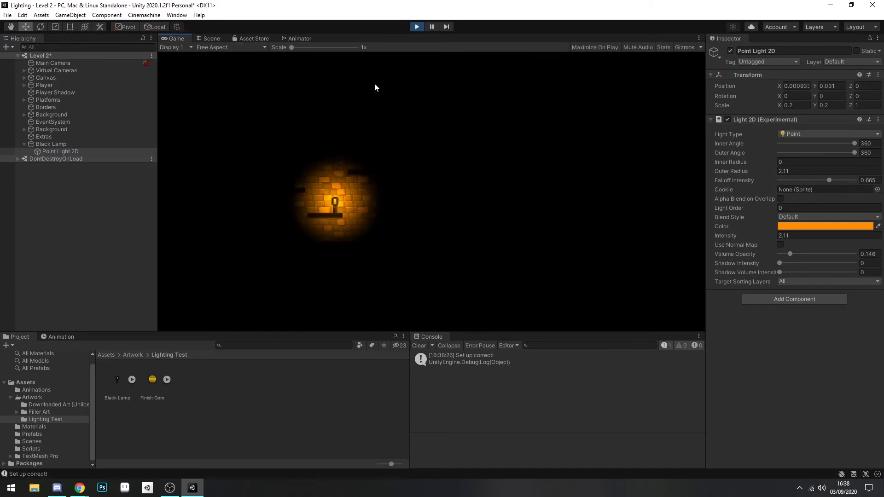
{"action": "key", "text": "Left"}
{"action": "left_click", "coordinate": [417, 27]}
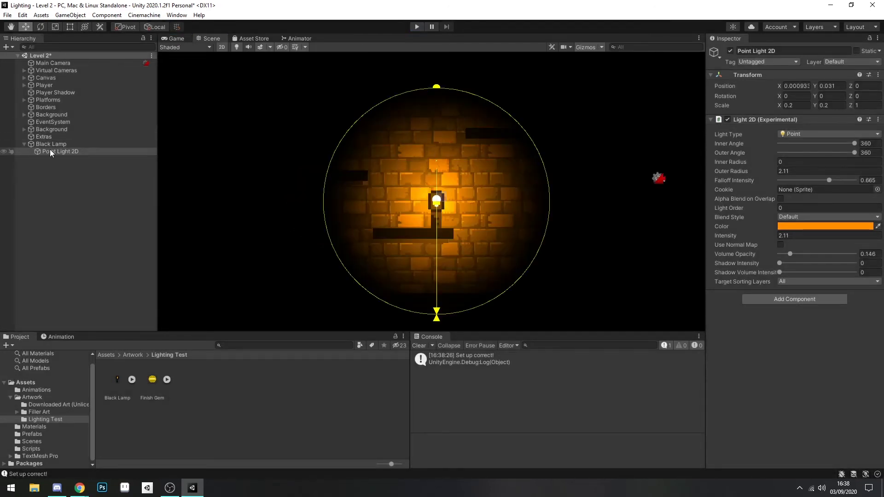
Raise the lamp light's volume opacity to about 0.213 and briefly run the scene to check it
{"action": "left_click_drag", "start_coordinate": [792, 255], "coordinate": [797, 253]}
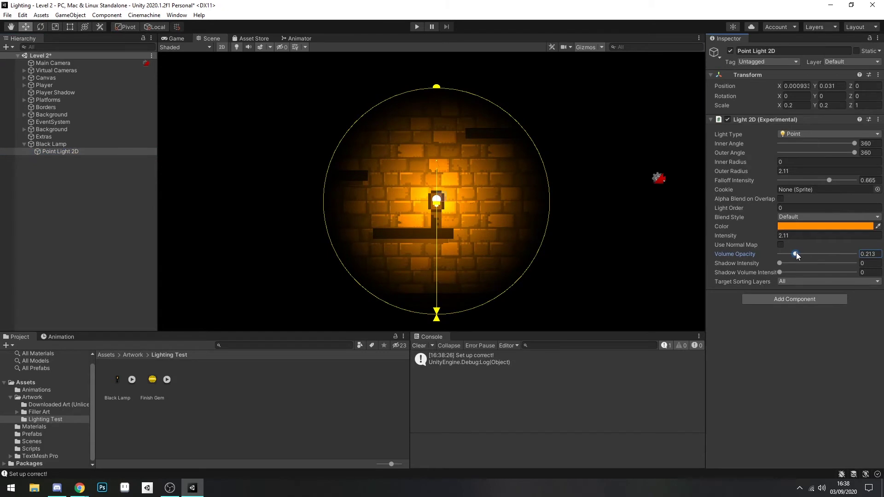
{"action": "left_click", "coordinate": [419, 28]}
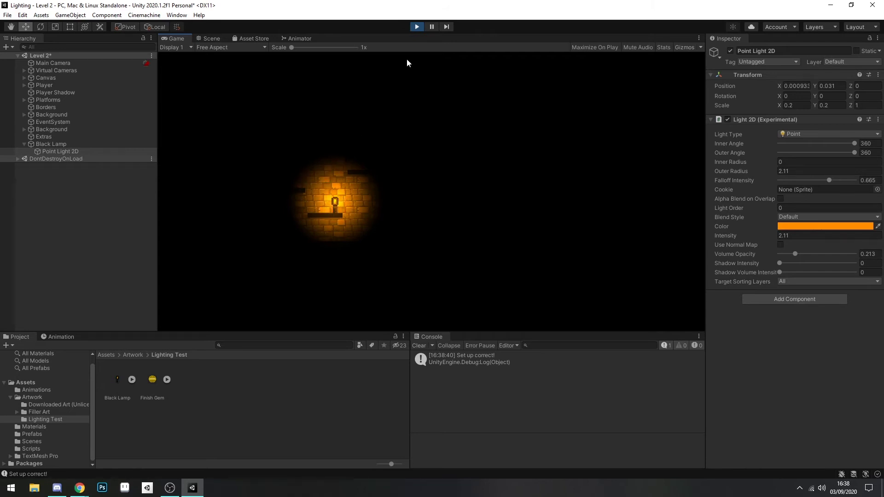
{"action": "left_click", "coordinate": [417, 27]}
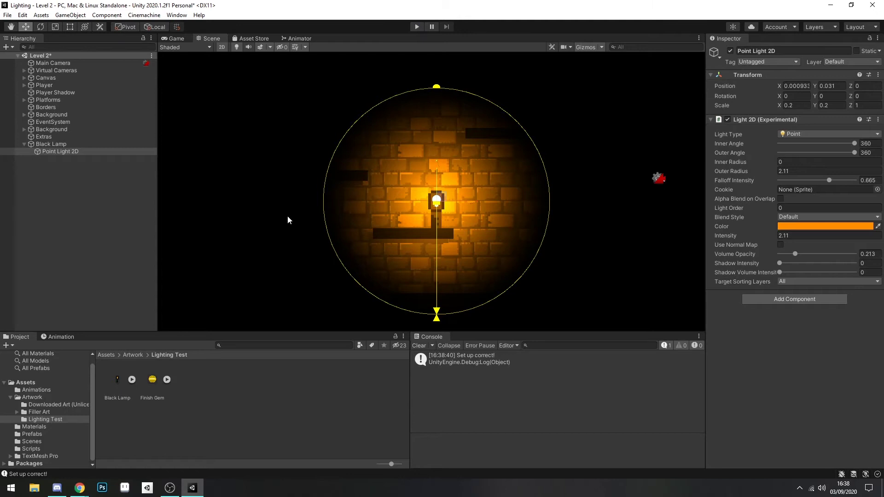
Add an experimental Global Light 2D at the root of the Level 2 scene
{"action": "scroll", "coordinate": [283, 219], "scroll_direction": "down", "scroll_amount": 3}
{"action": "middle_click_drag", "start_coordinate": [502, 232], "coordinate": [474, 216]}
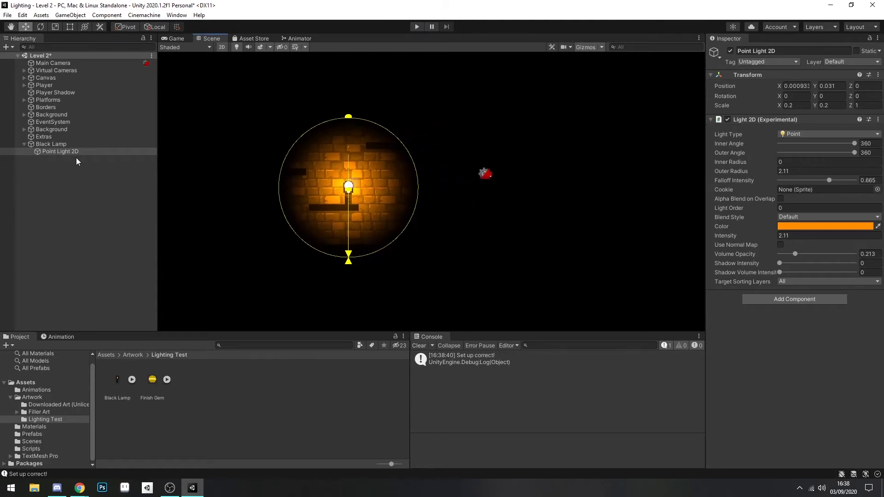
{"action": "left_click", "coordinate": [84, 208]}
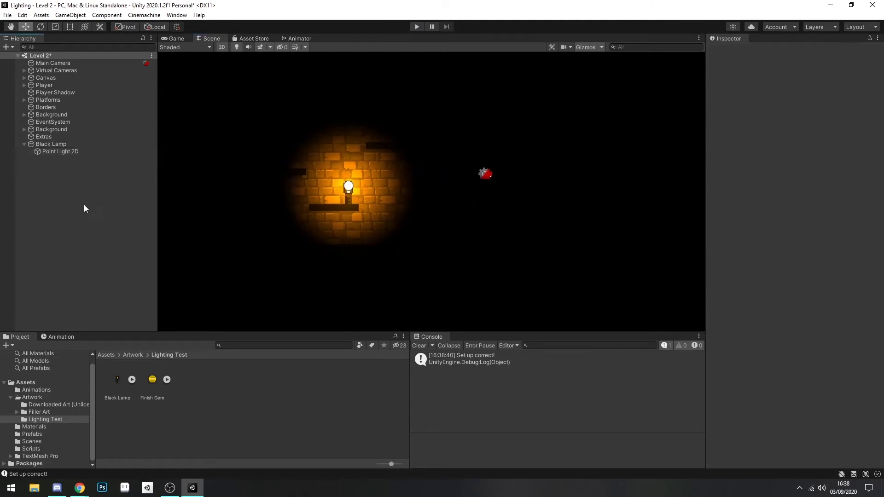
{"action": "right_click", "coordinate": [71, 176]}
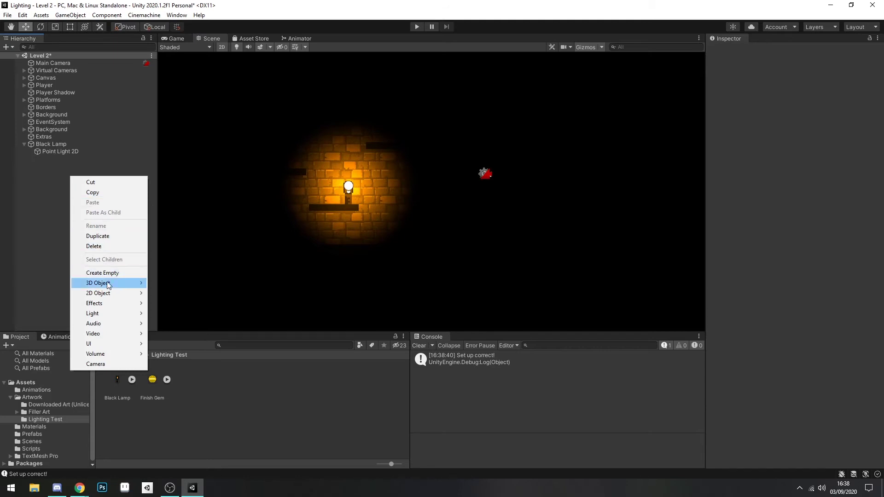
{"action": "mouse_move", "coordinate": [103, 313]}
{"action": "mouse_move", "coordinate": [162, 314]}
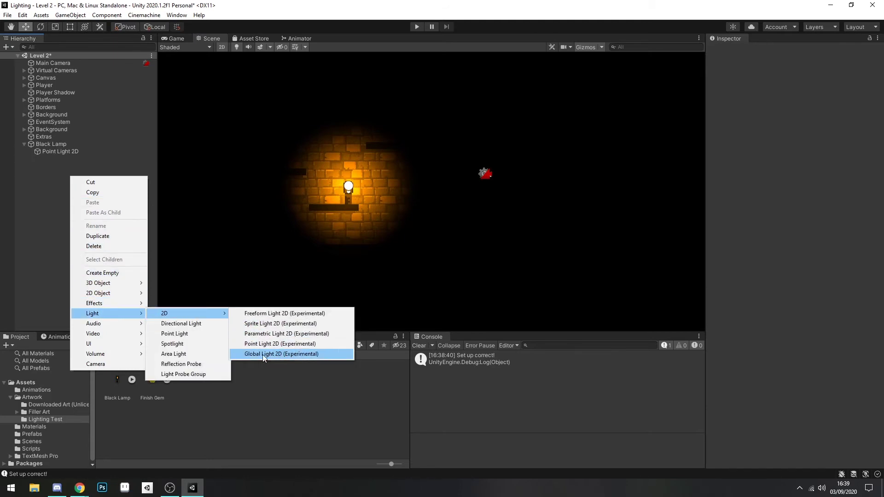
{"action": "left_click", "coordinate": [289, 354]}
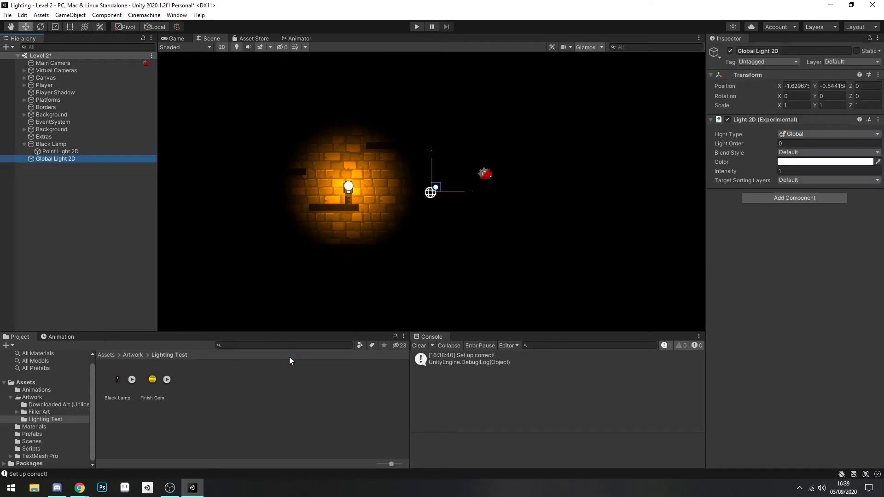
Make Global Light 2D affect all sorting layers and lower its intensity to 0.11
{"action": "left_click", "coordinate": [790, 180]}
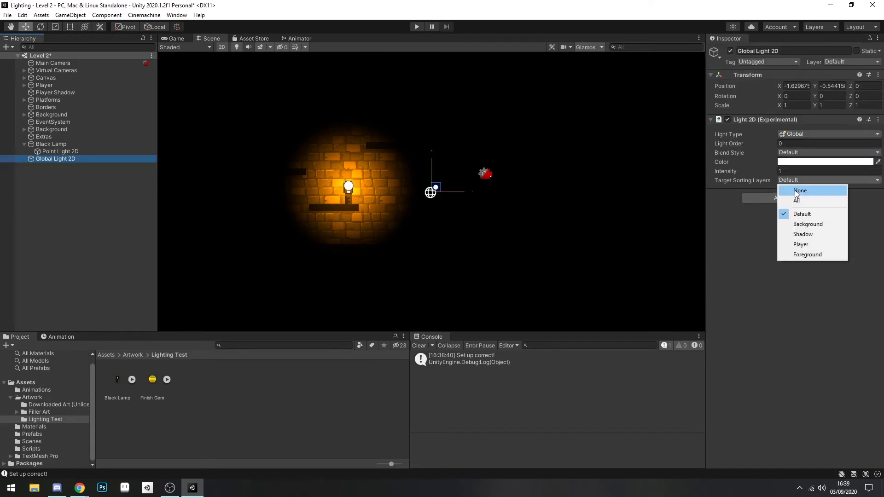
{"action": "left_click", "coordinate": [797, 201]}
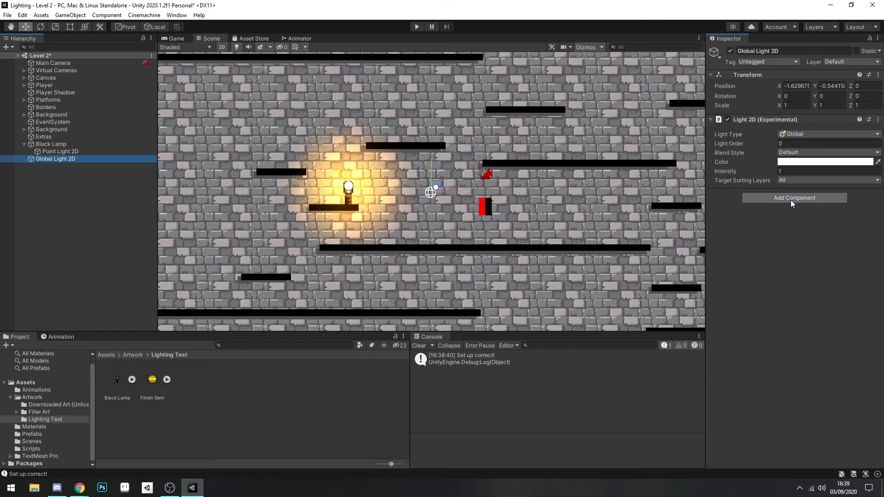
{"action": "left_click_drag", "start_coordinate": [773, 172], "coordinate": [758, 172]}
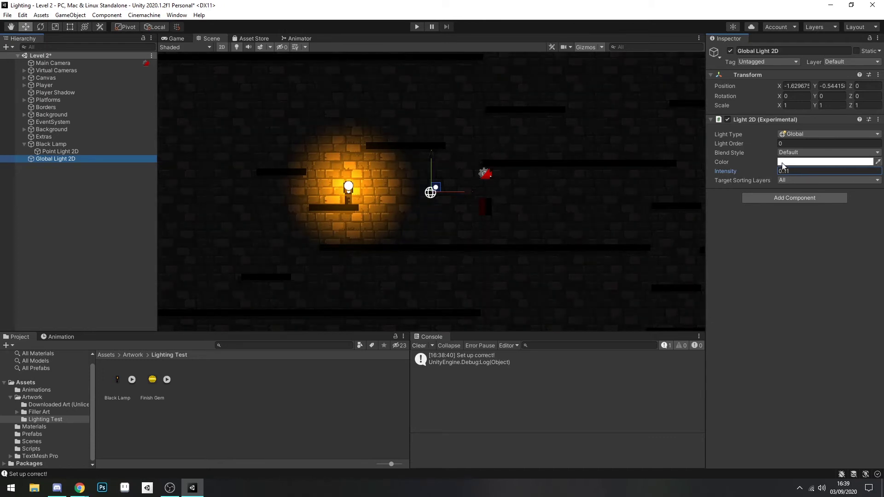
Set the global light's color to a warm yellow, hex F8C214
{"action": "left_click", "coordinate": [825, 162]}
{"action": "left_click", "coordinate": [864, 211]}
{"action": "left_click_drag", "start_coordinate": [863, 210], "coordinate": [848, 213]}
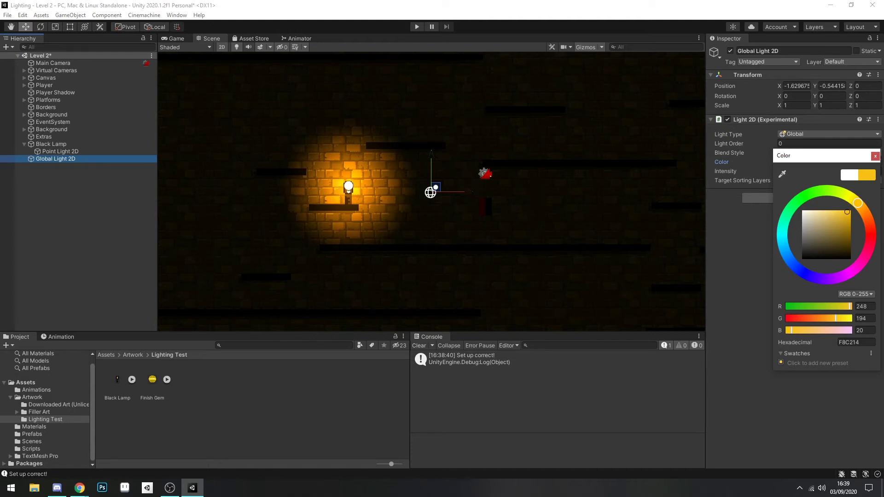
{"action": "left_click", "coordinate": [877, 157]}
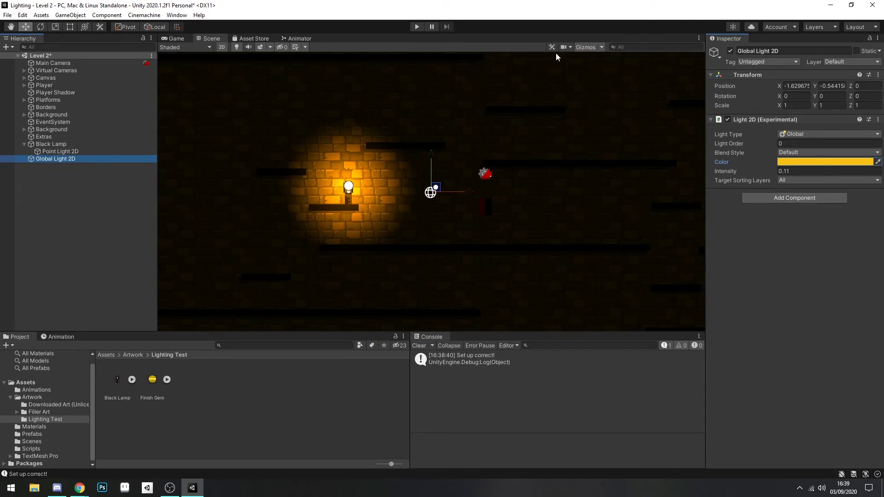
Run the scene, move the player around the lamp to check the dim global lighting, and stop it
{"action": "left_click", "coordinate": [415, 27]}
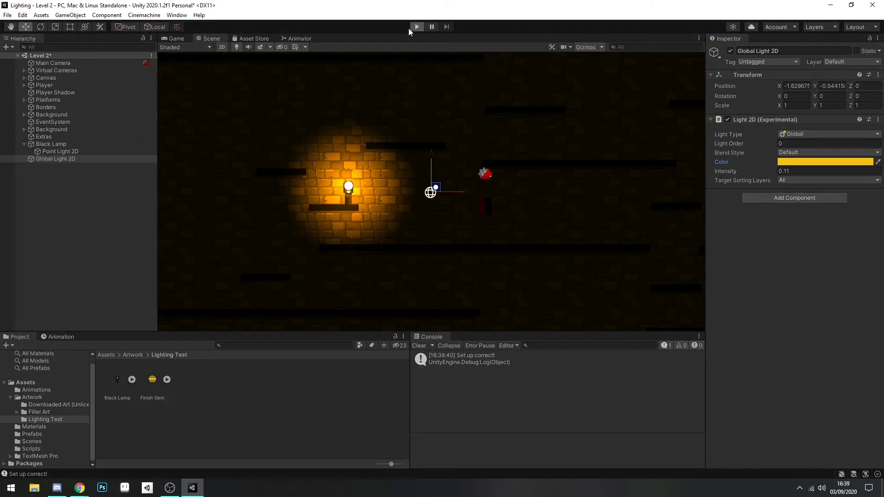
{"action": "key", "text": "ctrl+p"}
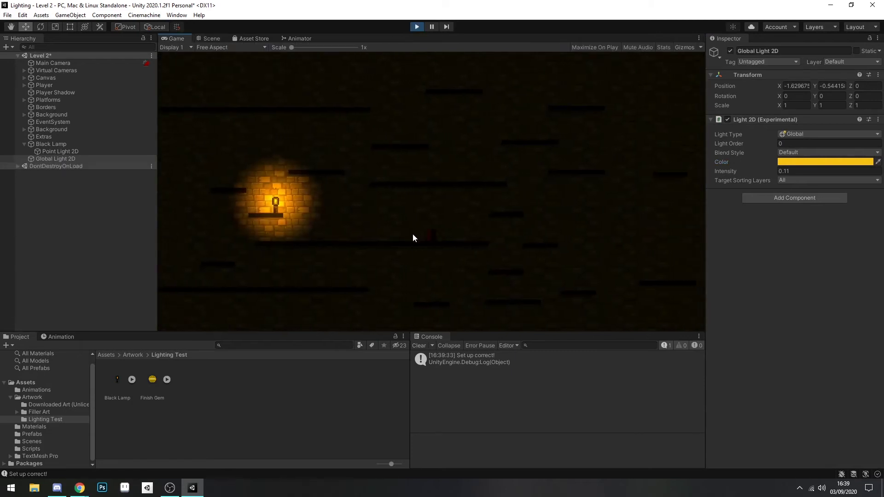
{"action": "key", "text": "a"}
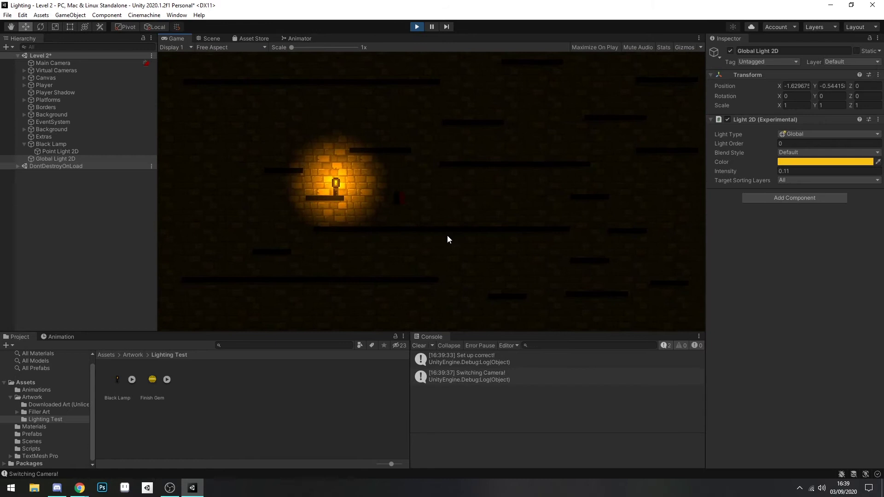
{"action": "key", "text": "space"}
{"action": "key", "text": "space"}
{"action": "key", "text": "d"}
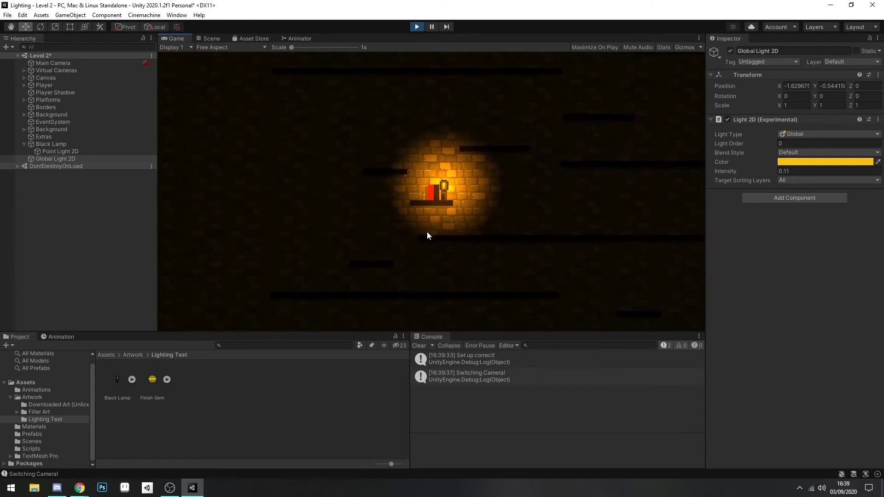
{"action": "key", "text": "a"}
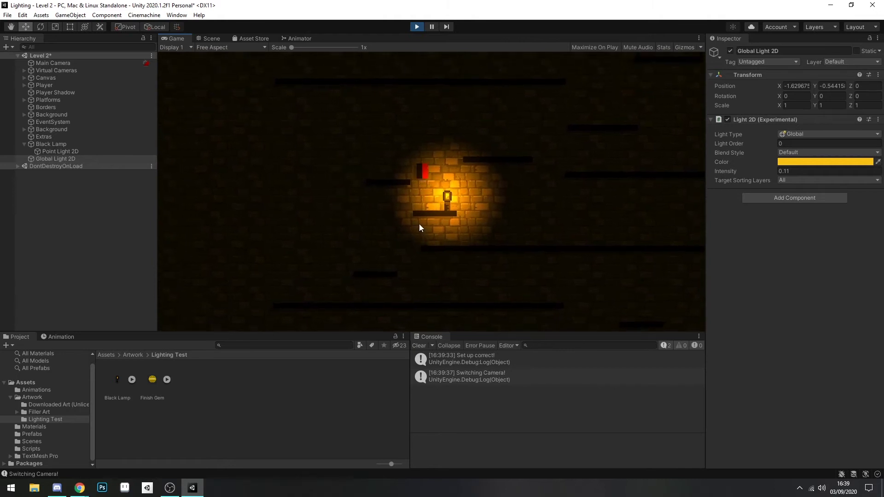
{"action": "key", "text": "d"}
{"action": "key", "text": "a"}
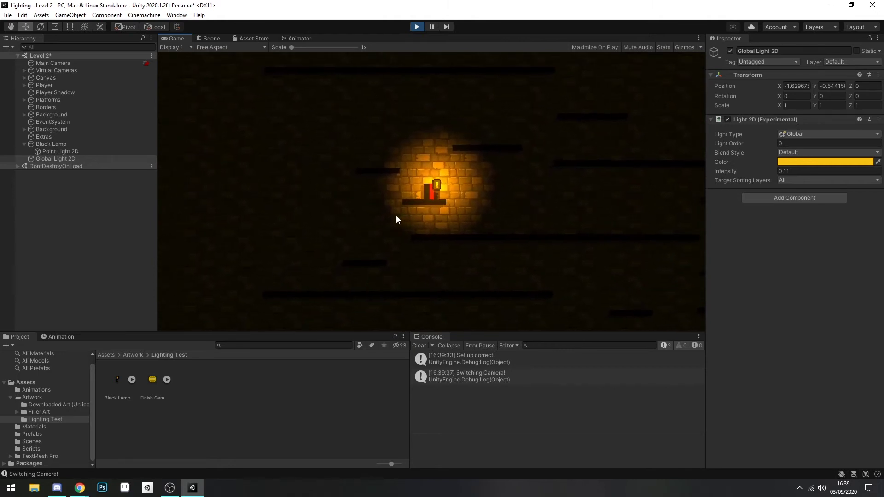
{"action": "left_click", "coordinate": [417, 27]}
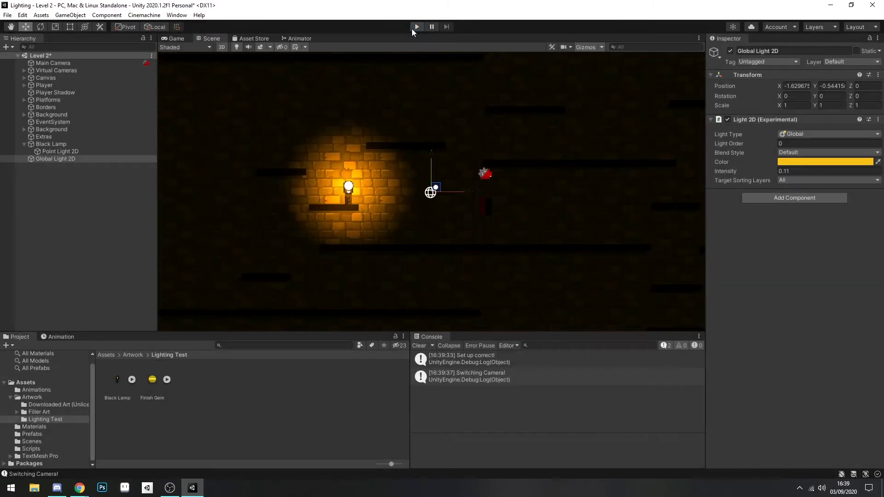
Add an experimental Freeform Light 2D at the root of the Level 2 scene
{"action": "scroll", "coordinate": [492, 230], "scroll_direction": "down", "scroll_amount": 3}
{"action": "middle_click_drag", "start_coordinate": [494, 226], "coordinate": [439, 250]}
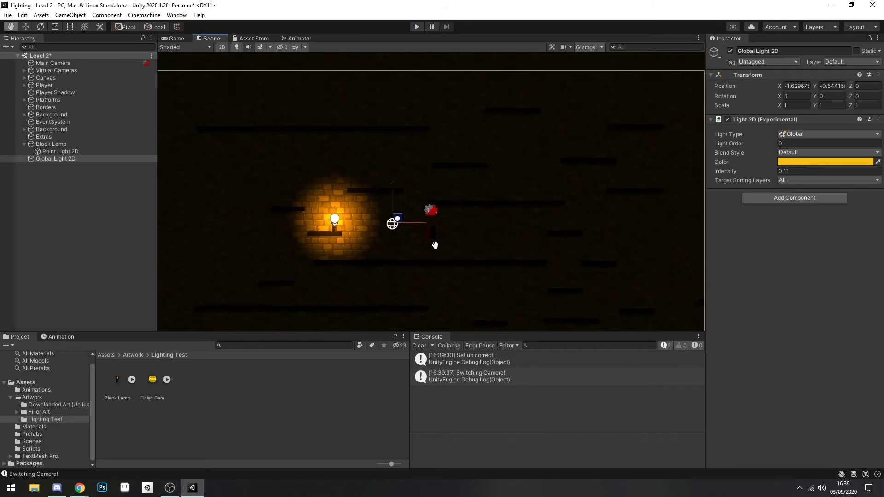
{"action": "right_click", "coordinate": [68, 200]}
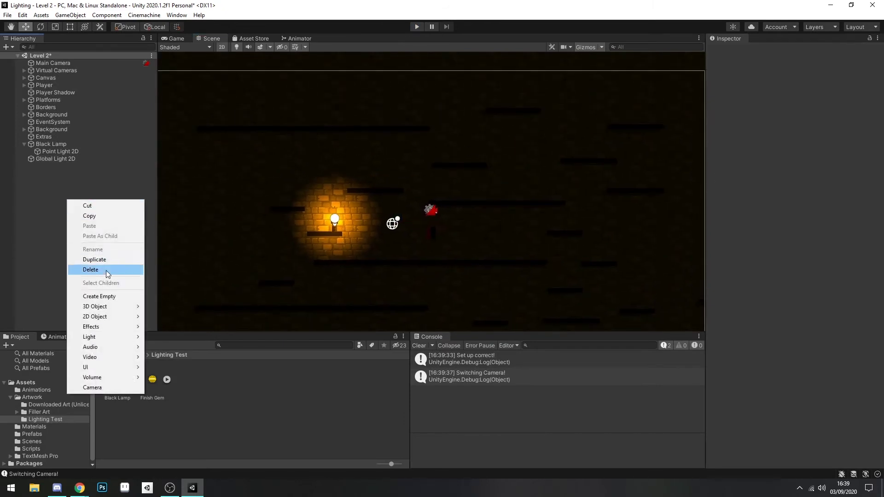
{"action": "mouse_move", "coordinate": [111, 339]}
{"action": "mouse_move", "coordinate": [152, 342]}
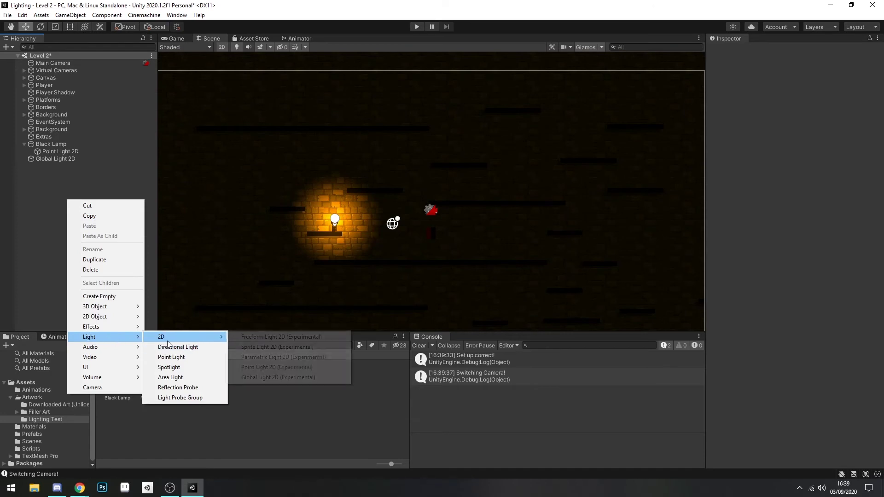
{"action": "left_click", "coordinate": [283, 339]}
{"action": "scroll", "coordinate": [435, 189], "scroll_direction": "up", "scroll_amount": 3}
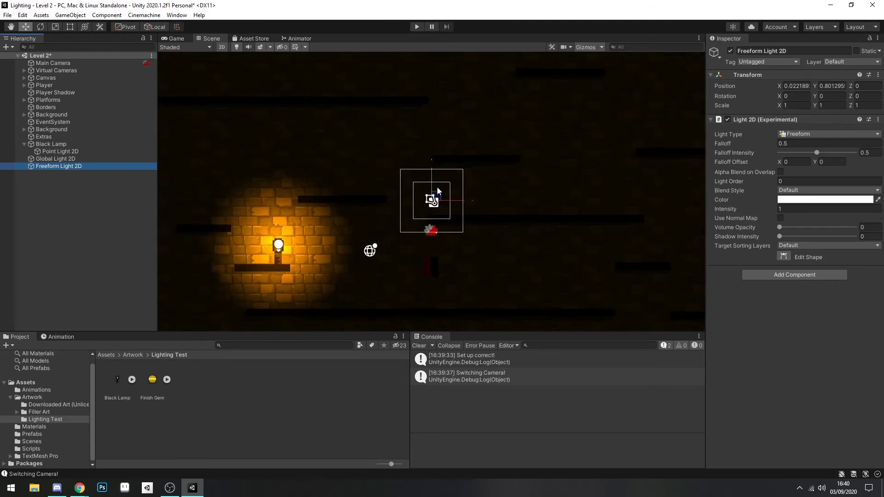
{"action": "scroll", "coordinate": [437, 187], "scroll_direction": "up", "scroll_amount": 2}
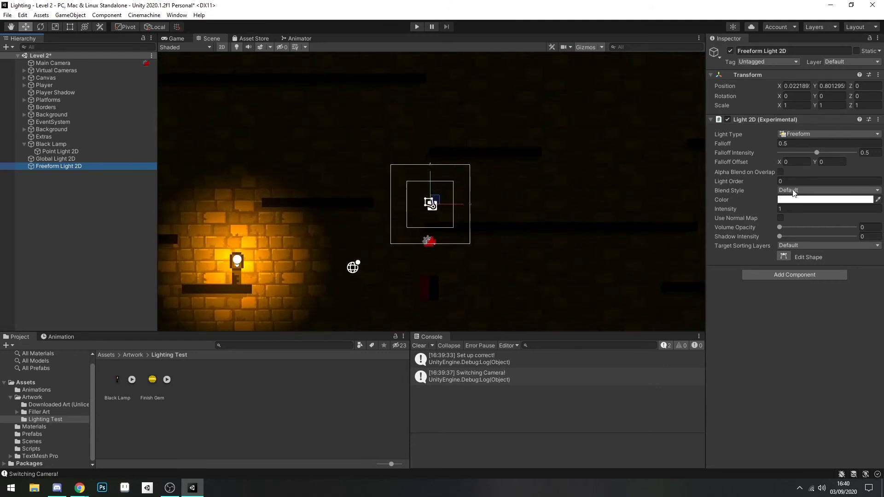
Edit the freeform light's shape by pulling its corners outward and adding an inward point in the lower edge
{"action": "left_click", "coordinate": [784, 257]}
{"action": "left_click_drag", "start_coordinate": [450, 189], "coordinate": [423, 133]}
{"action": "left_click_drag", "start_coordinate": [454, 229], "coordinate": [523, 285]}
{"action": "left_click_drag", "start_coordinate": [406, 228], "coordinate": [369, 282]}
{"action": "left_click_drag", "start_coordinate": [442, 284], "coordinate": [427, 202]}
{"action": "left_click_drag", "start_coordinate": [427, 200], "coordinate": [431, 193]}
{"action": "left_click_drag", "start_coordinate": [390, 166], "coordinate": [357, 93]}
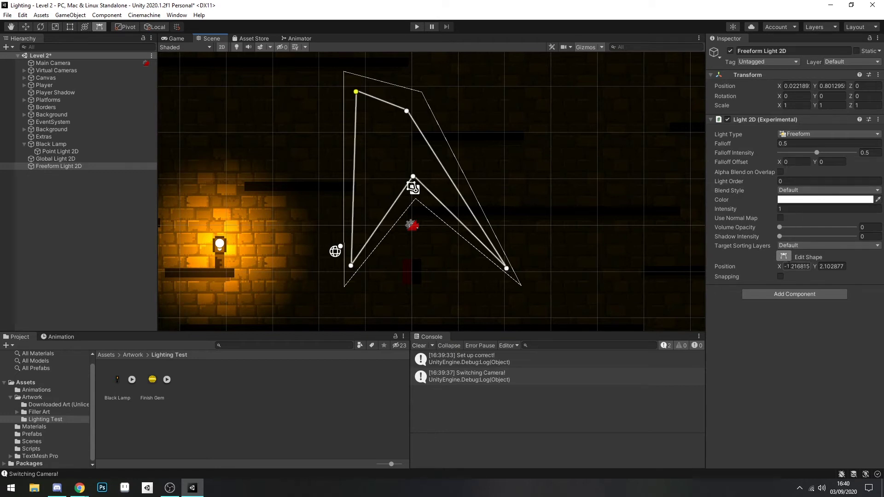
Apply the freeform light to all sorting layers with falloff 2.21, falloff intensity 0.757 and falloff offset X -0.09, Y -0.06
{"action": "left_click", "coordinate": [800, 246]}
{"action": "left_click", "coordinate": [798, 266]}
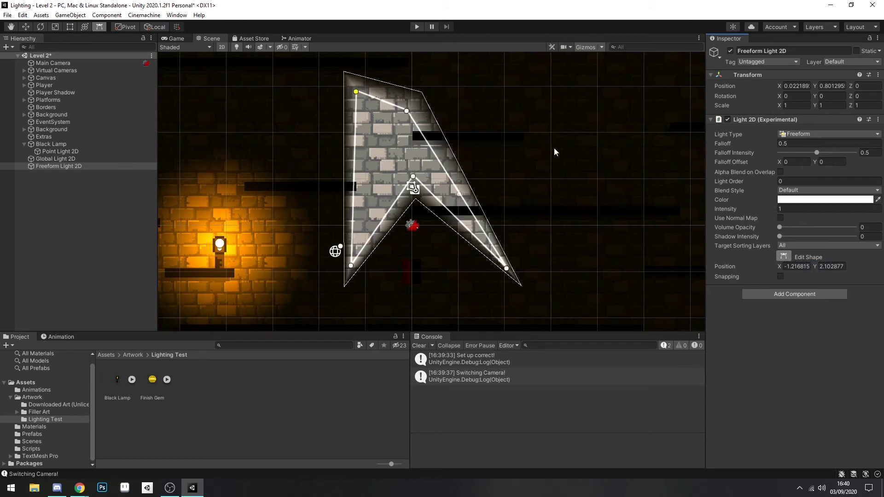
{"action": "left_click_drag", "start_coordinate": [817, 153], "coordinate": [841, 152]}
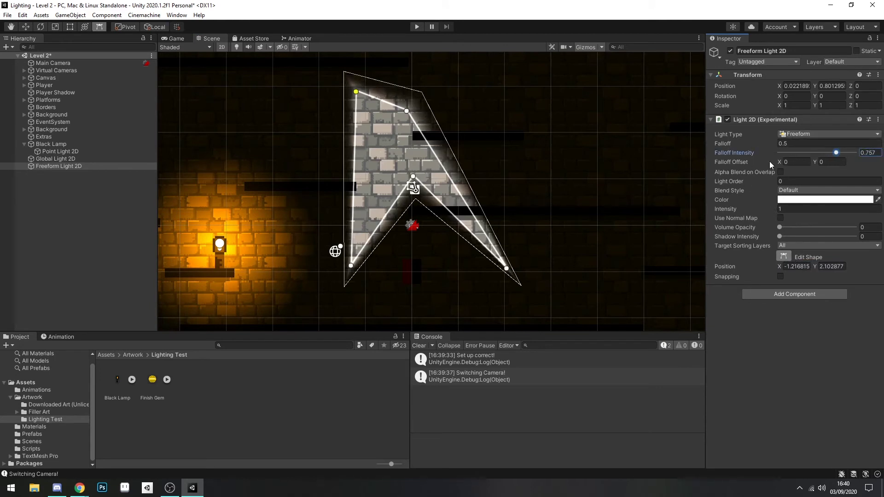
{"action": "left_click_drag", "start_coordinate": [781, 160], "coordinate": [815, 153]}
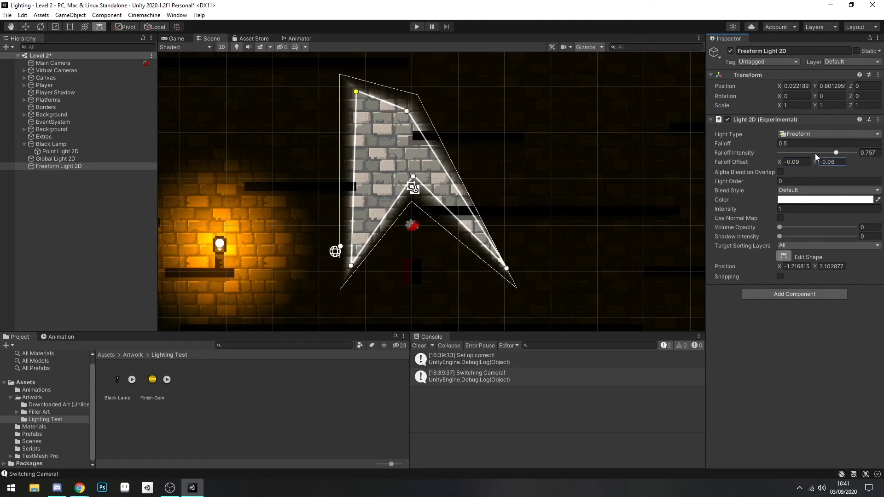
{"action": "left_click_drag", "start_coordinate": [728, 143], "coordinate": [750, 146]}
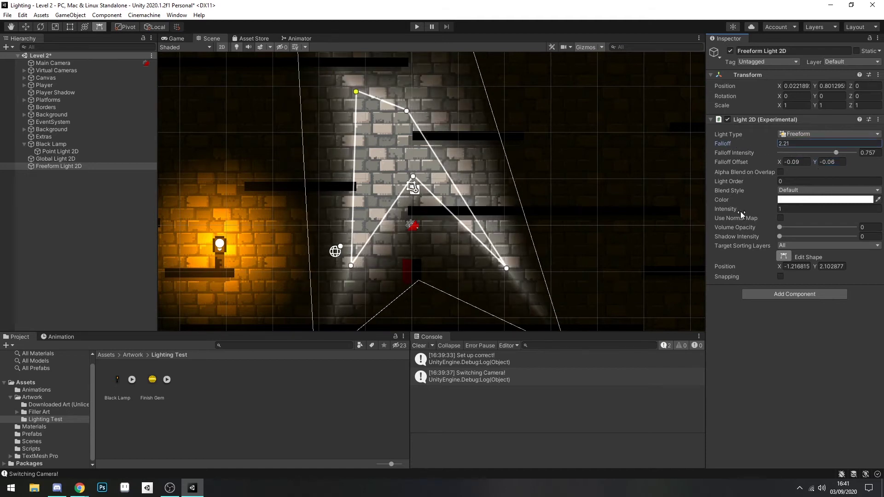
Color the freeform light pure red, FF0000, and set its intensity to 0.87
{"action": "left_click", "coordinate": [788, 199]}
{"action": "left_click_drag", "start_coordinate": [826, 258], "coordinate": [853, 242]}
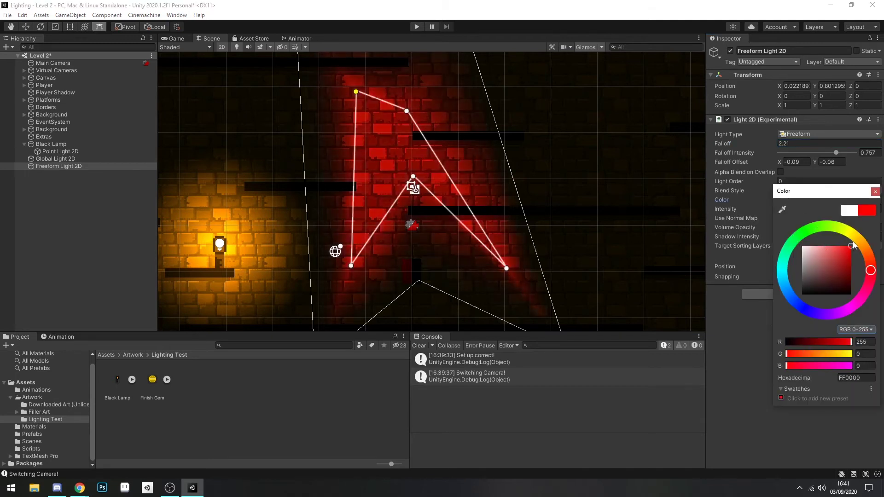
{"action": "left_click", "coordinate": [874, 192]}
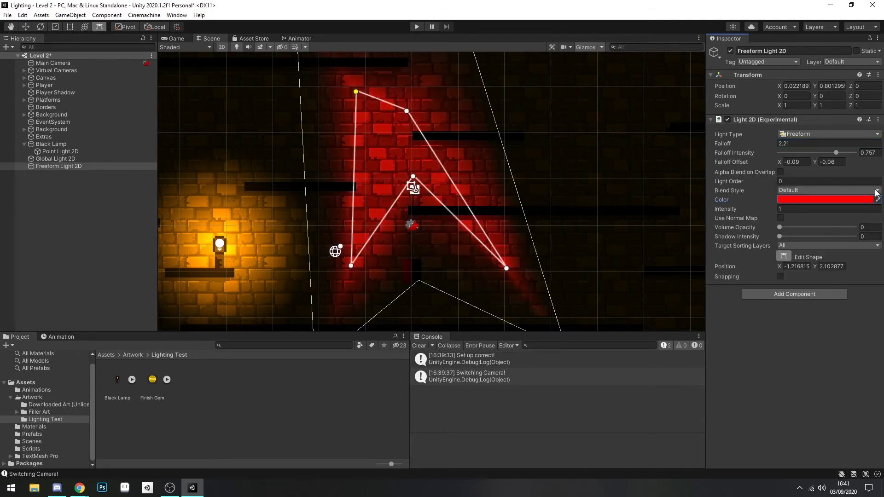
{"action": "mouse_move", "coordinate": [762, 207]}
{"action": "left_mouse_down"}
{"action": "mouse_move", "coordinate": [780, 204]}
{"action": "mouse_move", "coordinate": [762, 196]}
{"action": "left_mouse_up"}
Run the scene, jump the player through the red freeform light to check it, and stop it
{"action": "key", "text": "ctrl+p"}
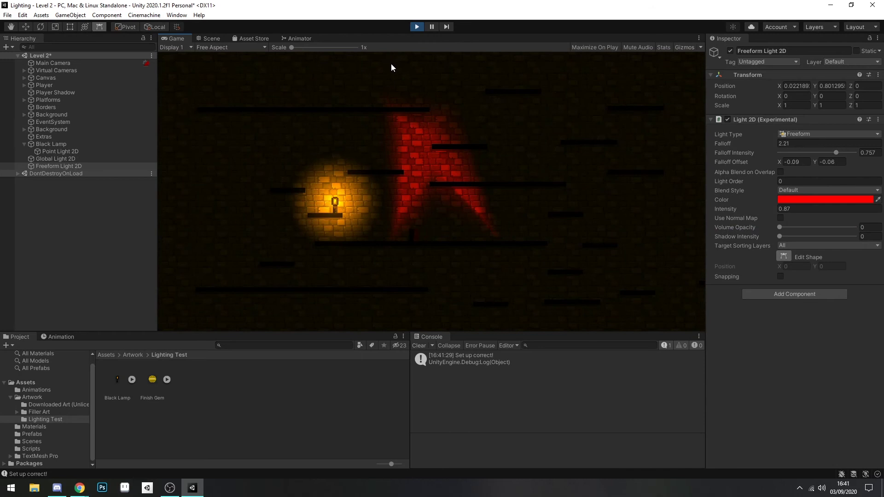
{"action": "key", "text": "d"}
{"action": "key", "text": "space"}
{"action": "key", "text": "a"}
{"action": "key", "text": "space"}
{"action": "key", "text": "d"}
{"action": "key", "text": "space"}
{"action": "key", "text": "d"}
{"action": "key", "text": "space"}
{"action": "key", "text": "ctrl+p"}
Reshape the freeform light into a long thin strip below the level at Y -7.67, with falloff 3.14 and intensity 1.03
{"action": "left_click_drag", "start_coordinate": [687, 266], "coordinate": [682, 223]}
{"action": "key", "text": "alt+Tab"}
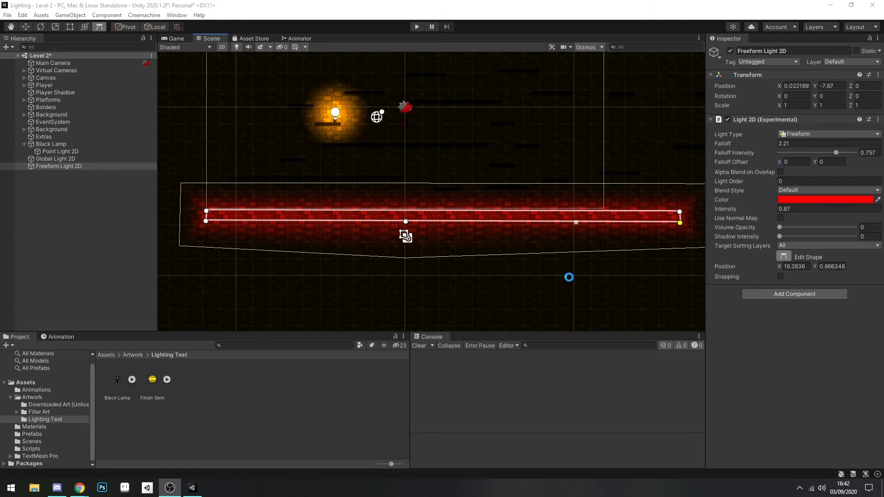
{"action": "scroll", "coordinate": [531, 275], "scroll_direction": "down", "scroll_amount": 2}
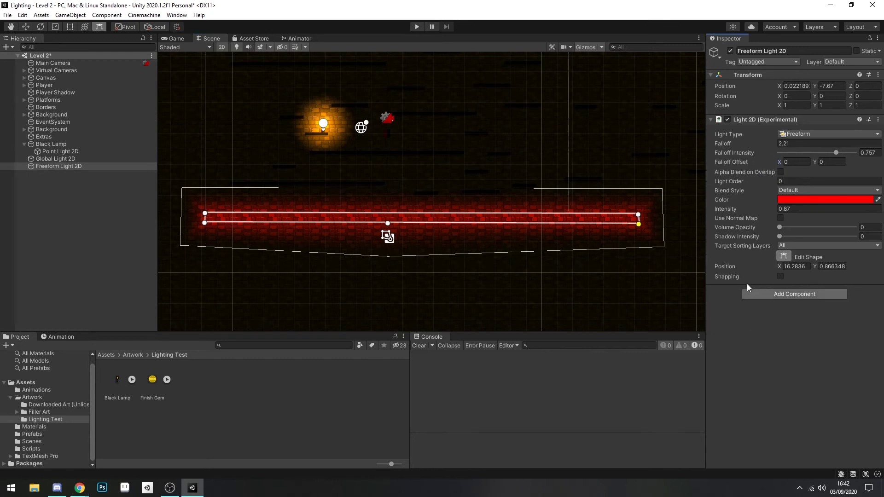
{"action": "left_click_drag", "start_coordinate": [727, 143], "coordinate": [741, 144]}
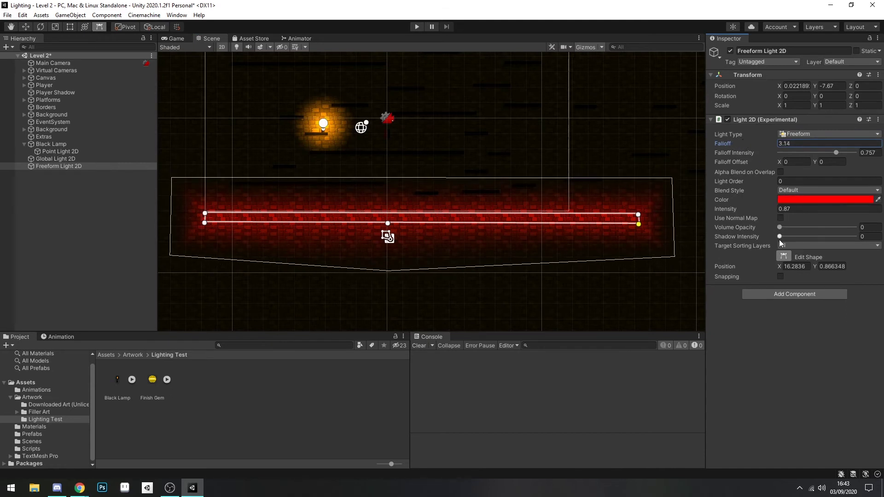
{"action": "left_click_drag", "start_coordinate": [759, 213], "coordinate": [770, 211]}
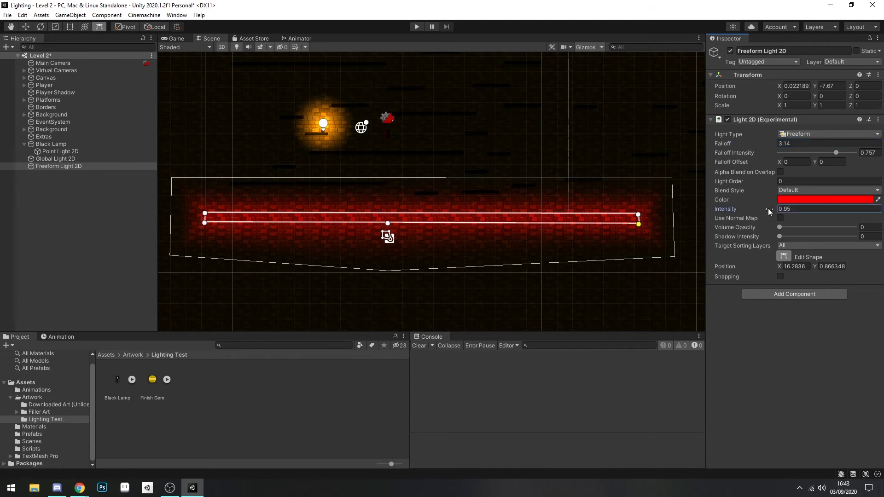
Run the scene to check the red glow along the level's floor while moving the player, and stop it
{"action": "left_click", "coordinate": [417, 27]}
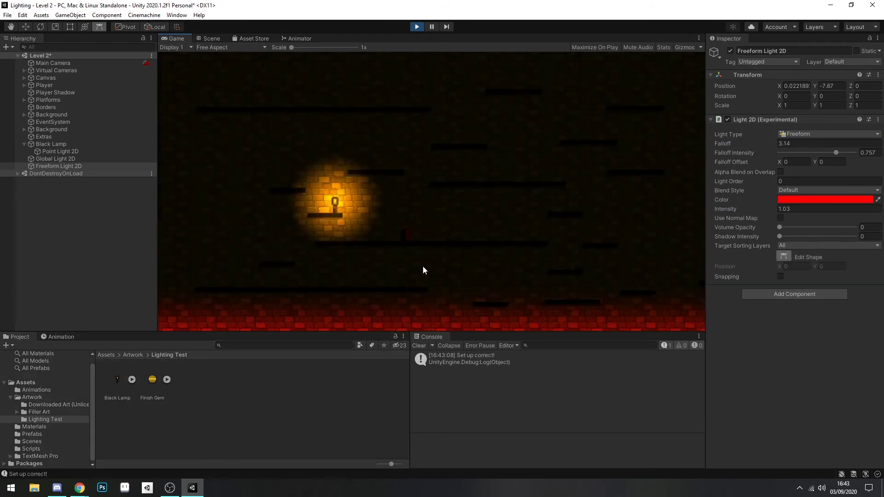
{"action": "key", "text": "a"}
{"action": "key", "text": "d"}
{"action": "key", "text": "a"}
{"action": "key", "text": "a"}
{"action": "key", "text": "space"}
{"action": "left_click", "coordinate": [416, 27]}
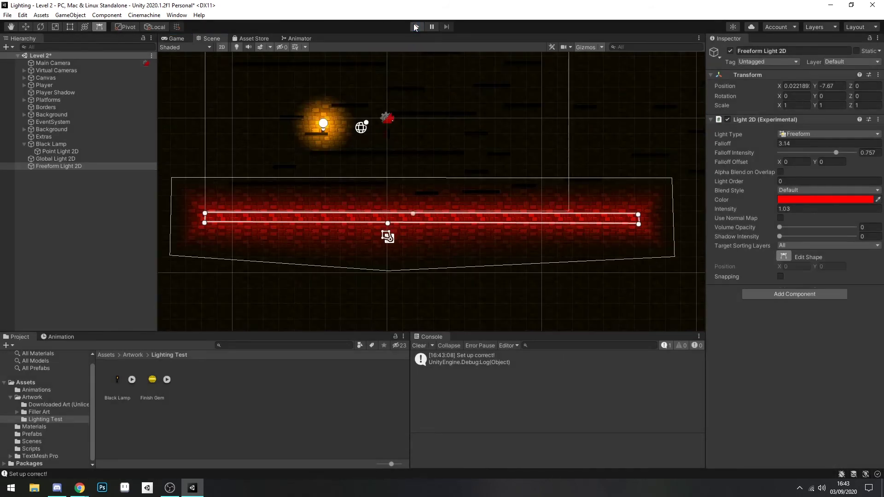
Add a Parametric Light 2D to the scene and set its target sorting layers to All
{"action": "left_click", "coordinate": [59, 200]}
{"action": "right_click", "coordinate": [60, 201]}
{"action": "mouse_move", "coordinate": [103, 341]}
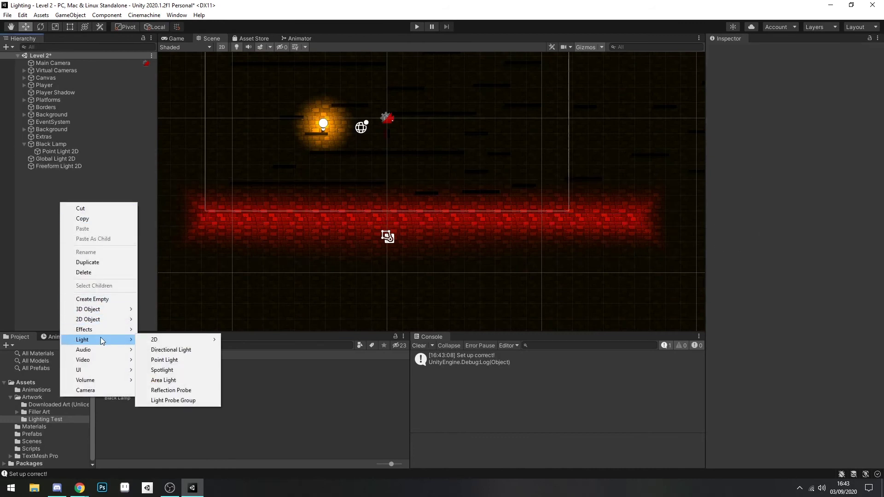
{"action": "mouse_move", "coordinate": [161, 344]}
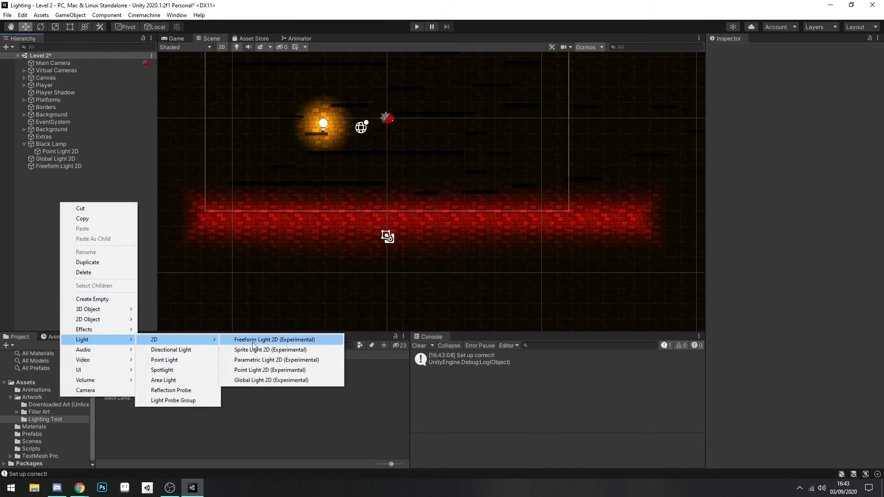
{"action": "left_click", "coordinate": [282, 360]}
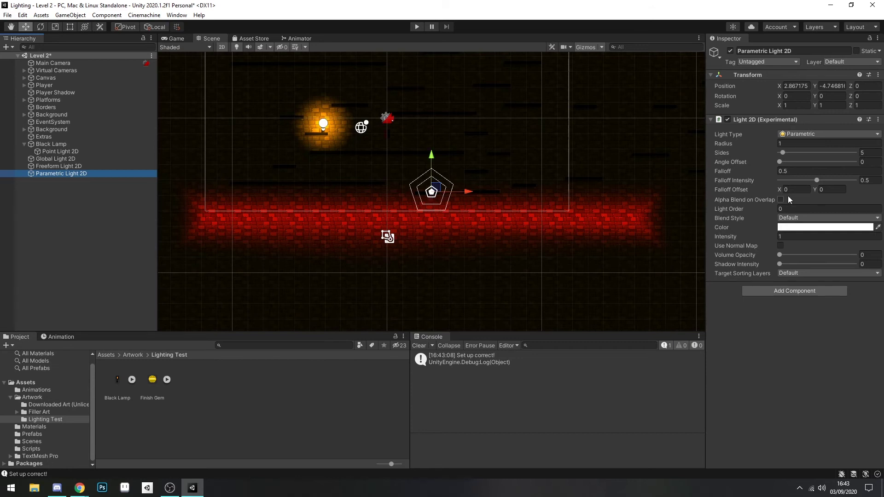
{"action": "left_click", "coordinate": [792, 273]}
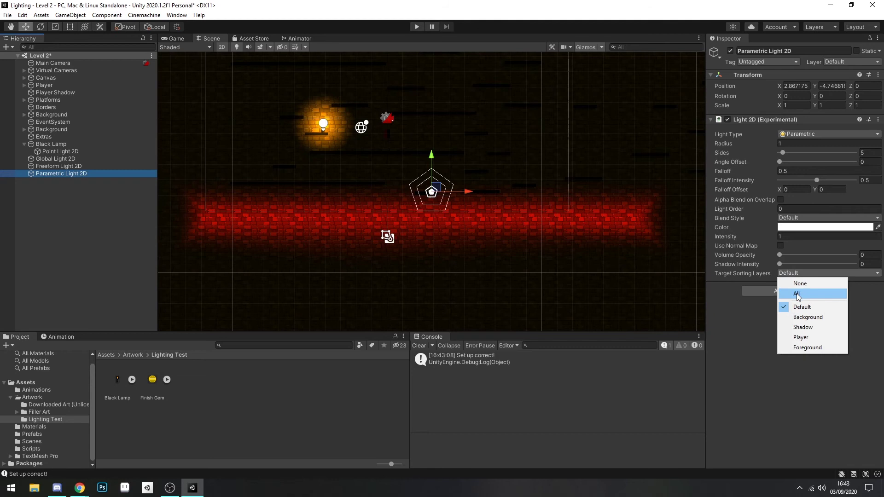
{"action": "left_click", "coordinate": [797, 294]}
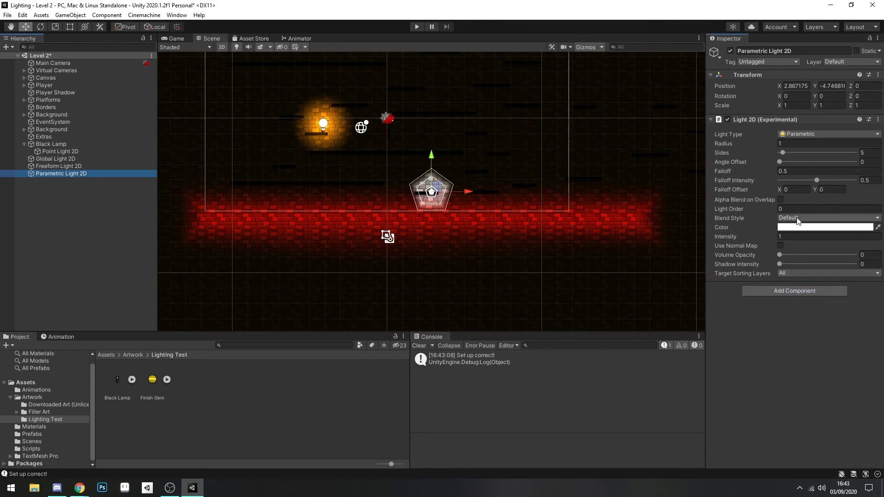
Set the parametric light's radius to 1.12, raise it to Y 1.41 and color it yellow
{"action": "mouse_move", "coordinate": [785, 153]}
{"action": "left_mouse_down"}
{"action": "mouse_move", "coordinate": [804, 164]}
{"action": "mouse_move", "coordinate": [779, 164]}
{"action": "left_mouse_up"}
{"action": "mouse_move", "coordinate": [726, 142]}
{"action": "left_mouse_down"}
{"action": "mouse_move", "coordinate": [788, 144]}
{"action": "mouse_move", "coordinate": [731, 151]}
{"action": "left_mouse_up"}
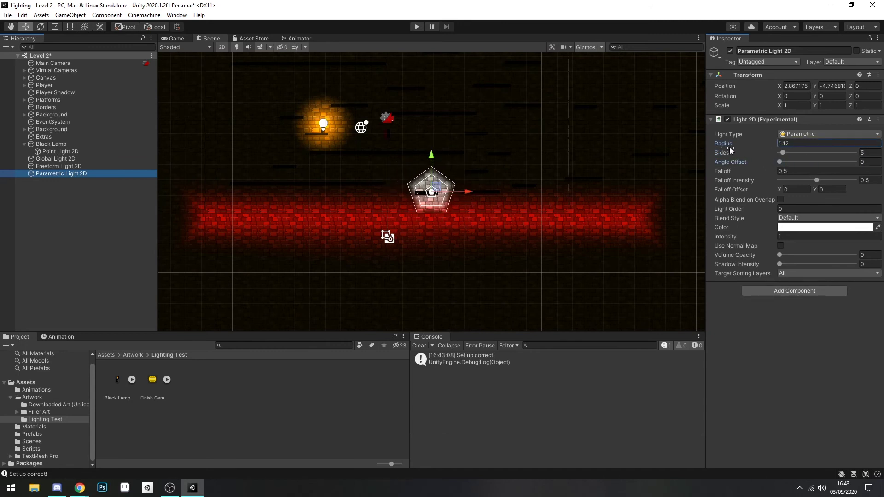
{"action": "left_click", "coordinate": [70, 175]}
{"action": "left_click_drag", "start_coordinate": [437, 154], "coordinate": [437, 58]}
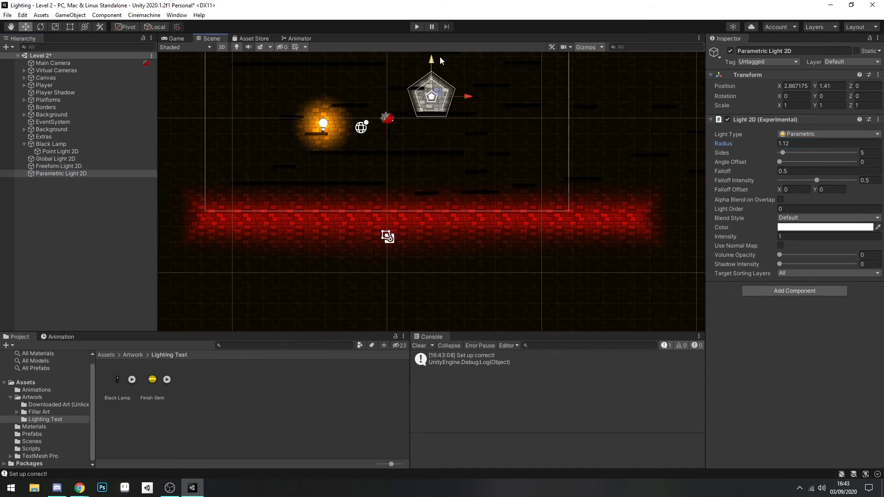
{"action": "left_click", "coordinate": [793, 227]}
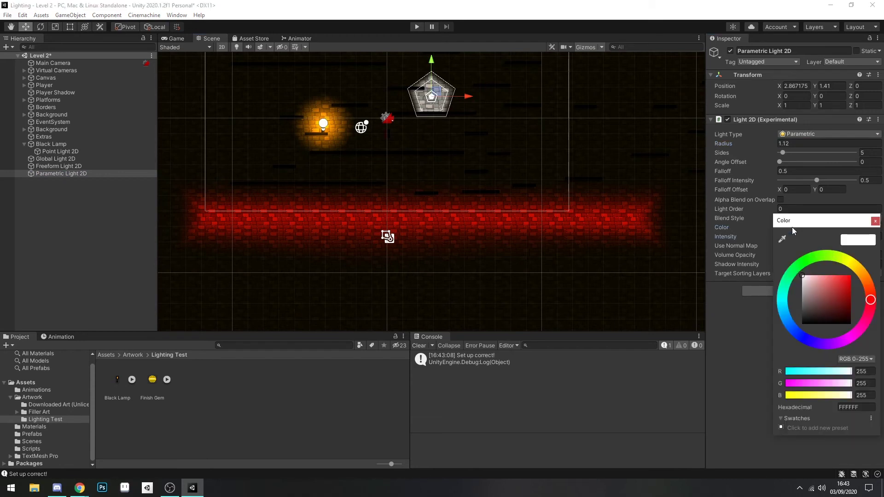
{"action": "left_click", "coordinate": [89, 256]}
Add a Sprite Light 2D to the scene just above the red glow at the level's floor
{"action": "right_click", "coordinate": [83, 248]}
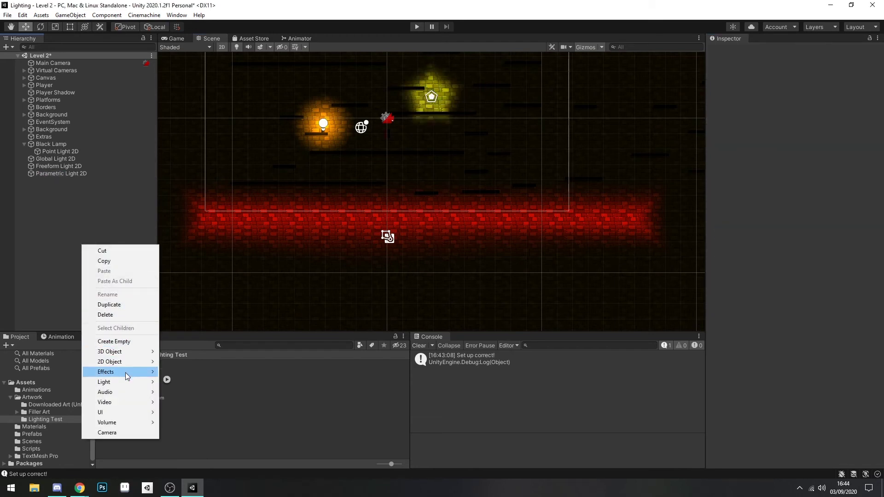
{"action": "mouse_move", "coordinate": [125, 382]}
{"action": "mouse_move", "coordinate": [190, 383]}
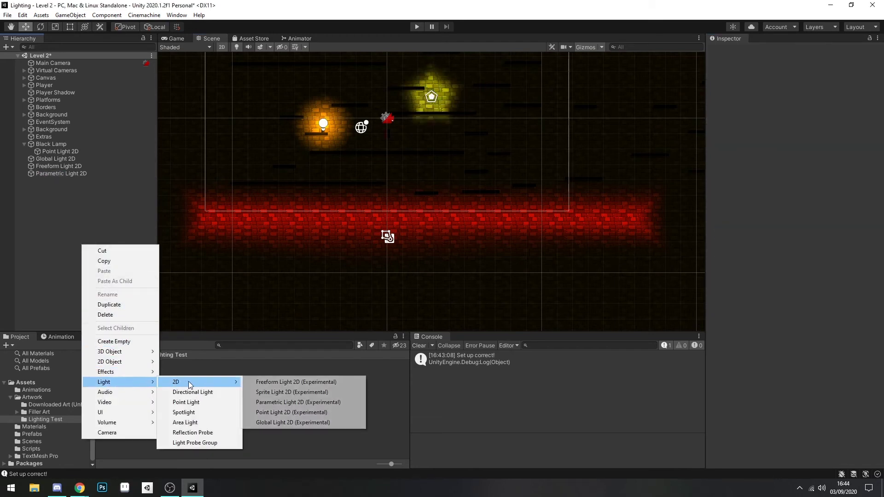
{"action": "left_click", "coordinate": [302, 392]}
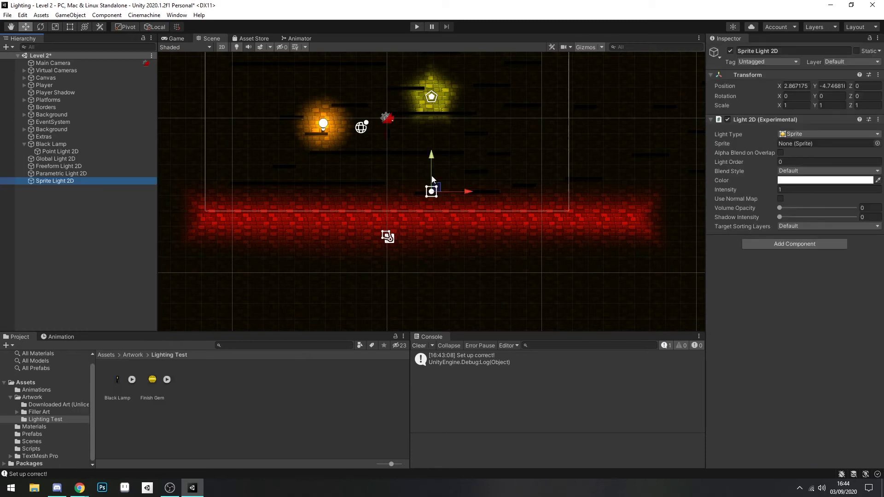
{"action": "scroll", "coordinate": [427, 157], "scroll_direction": "up", "scroll_amount": 3}
{"action": "scroll", "coordinate": [442, 179], "scroll_direction": "up", "scroll_amount": 2}
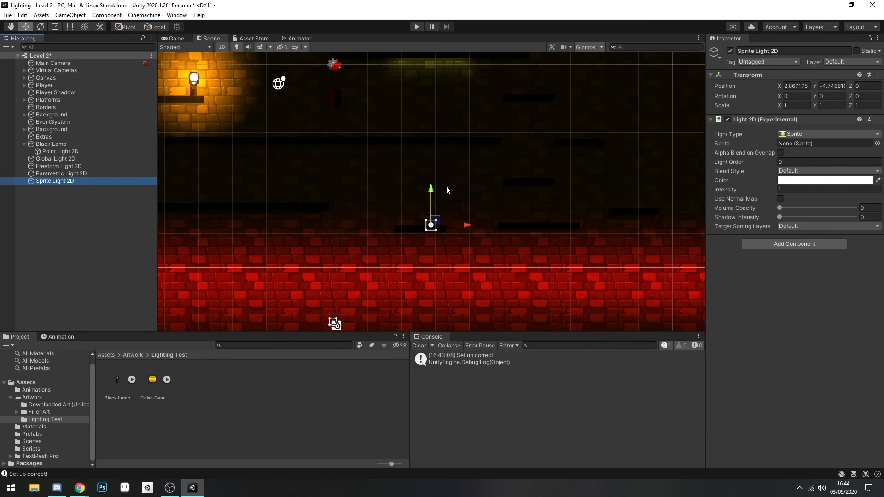
{"action": "left_click", "coordinate": [463, 230]}
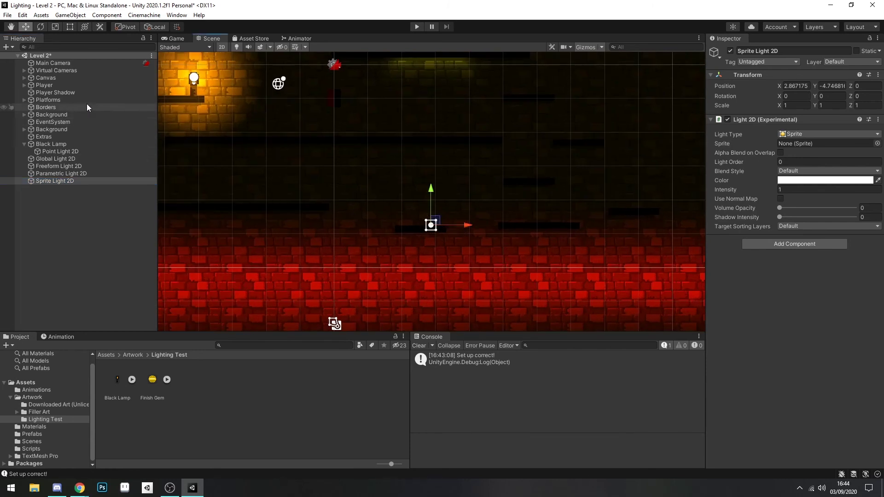
Assign the Black Lamp sprite to the sprite light
{"action": "left_click_drag", "start_coordinate": [52, 82], "coordinate": [793, 146]}
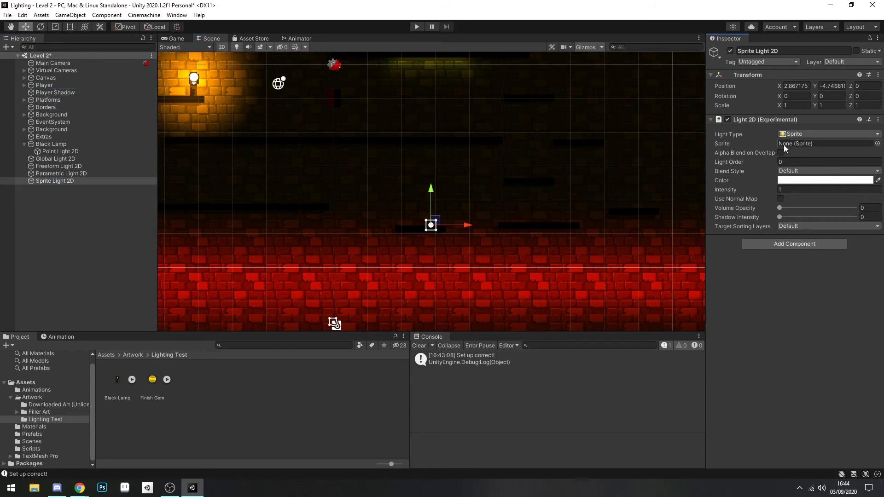
{"action": "left_click", "coordinate": [878, 143]}
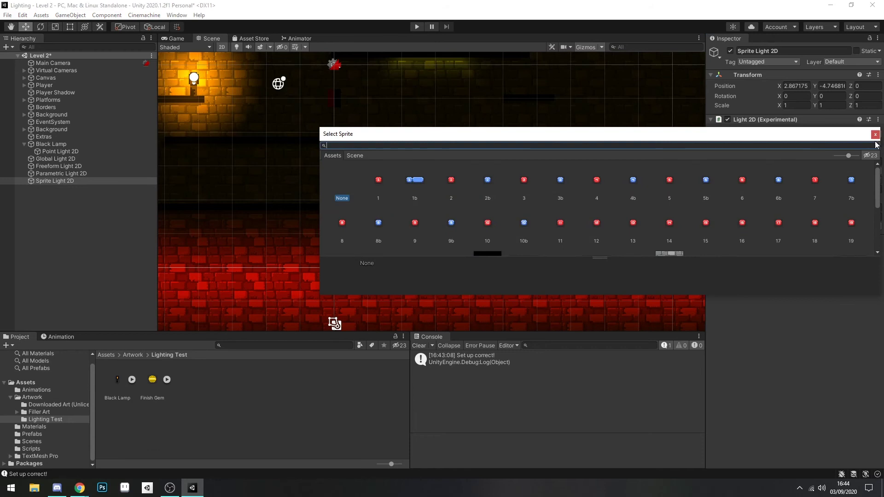
{"action": "left_click", "coordinate": [379, 181]}
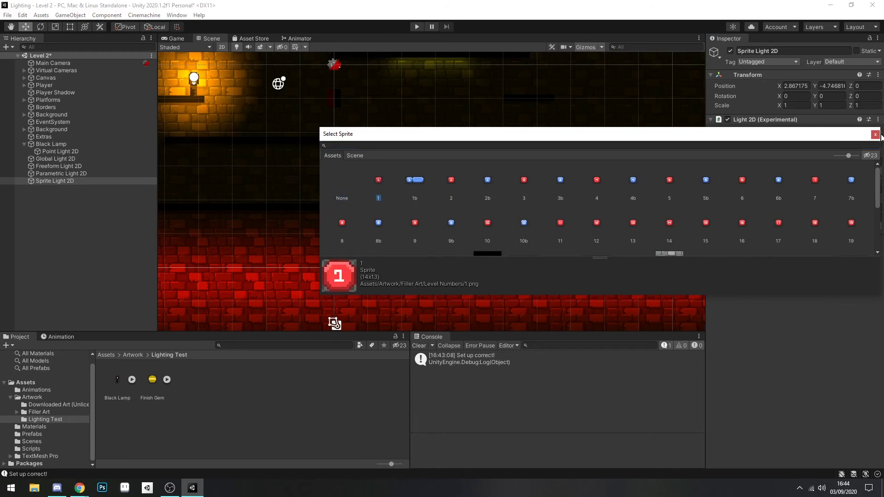
{"action": "scroll", "coordinate": [543, 208], "scroll_direction": "down", "scroll_amount": 3}
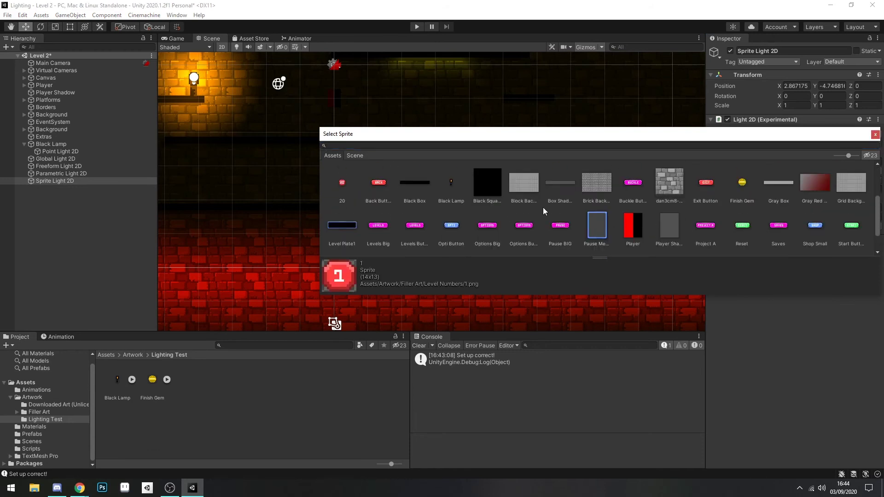
{"action": "left_click", "coordinate": [457, 176]}
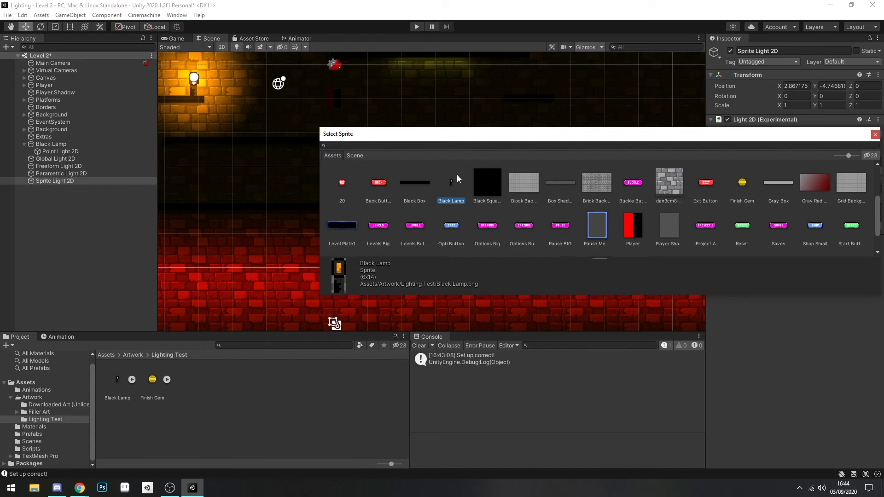
{"action": "left_click", "coordinate": [875, 135]}
Raise the sprite light to Y -4.419 and scale it to 5 in both X and Y
{"action": "scroll", "coordinate": [426, 215], "scroll_direction": "up", "scroll_amount": 4}
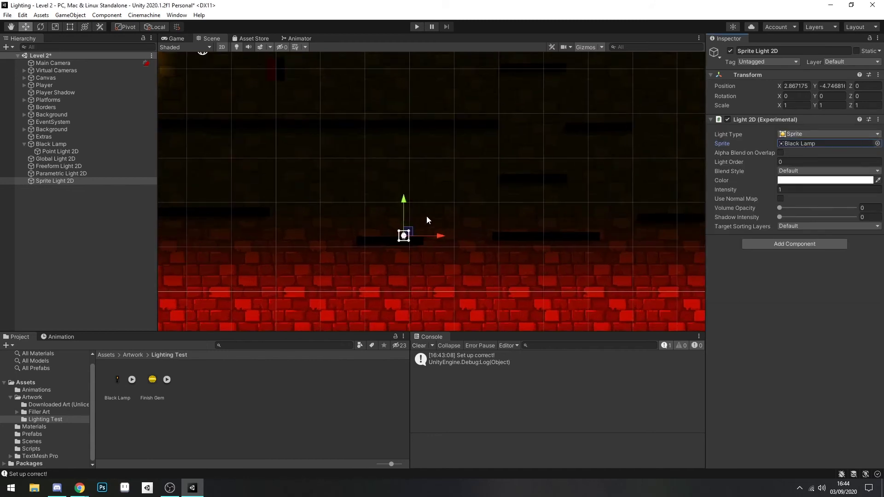
{"action": "left_click_drag", "start_coordinate": [405, 214], "coordinate": [397, 197]}
{"action": "left_click", "coordinate": [799, 106]}
{"action": "key", "text": "Tab"}
{"action": "type", "text": "5"}
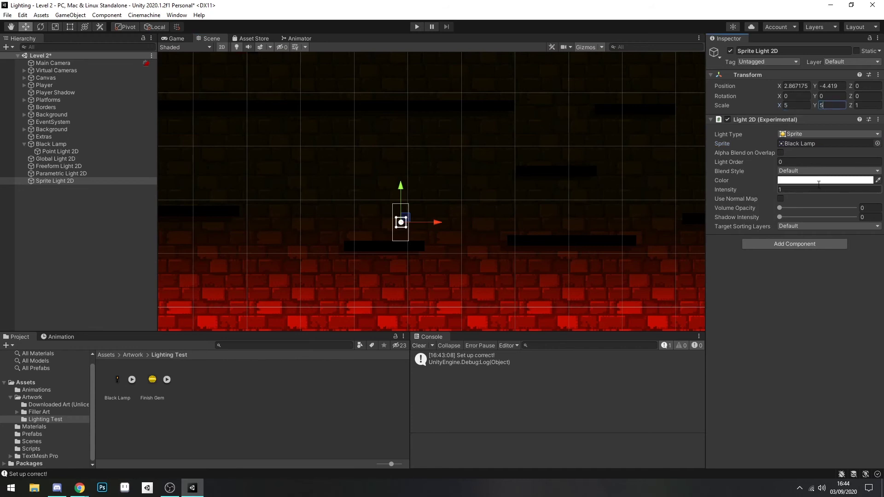
Make the sprite light target all sorting layers, nudge it up to Y -4.393 and set its intensity to 3.32
{"action": "left_click", "coordinate": [792, 226]}
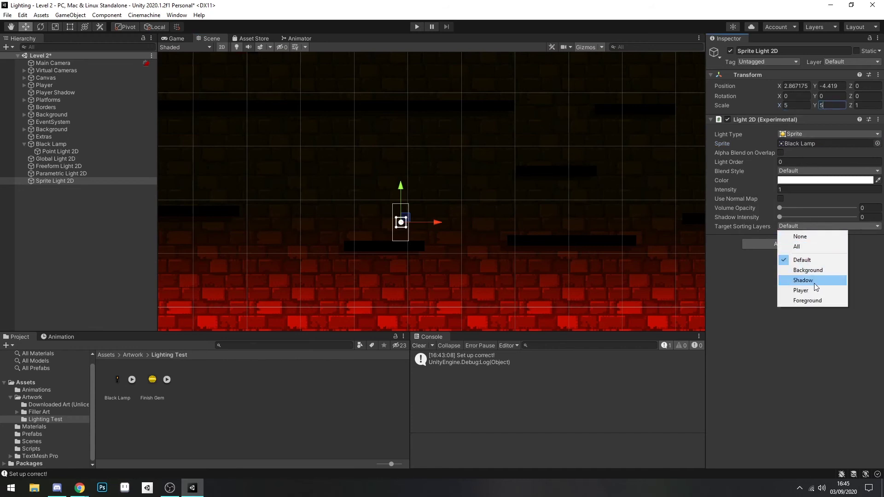
{"action": "left_click", "coordinate": [797, 246]}
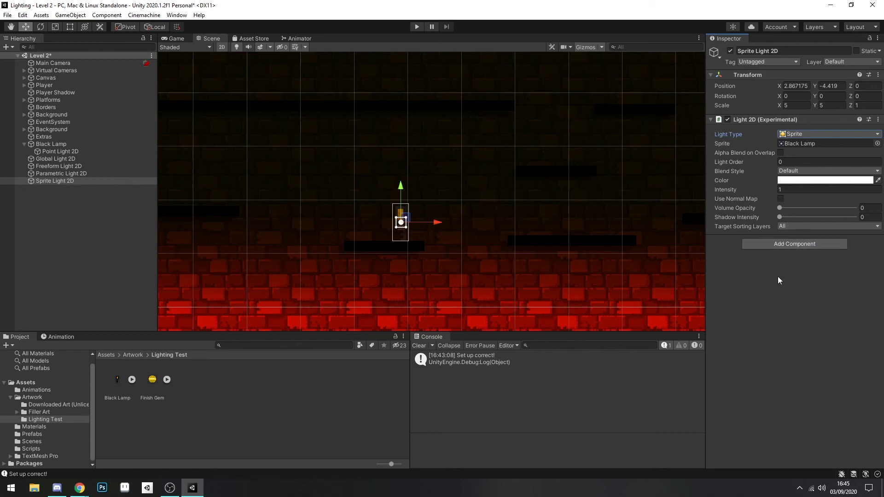
{"action": "mouse_move", "coordinate": [400, 186]}
{"action": "left_mouse_down"}
{"action": "mouse_move", "coordinate": [388, 254]}
{"action": "mouse_move", "coordinate": [389, 185]}
{"action": "left_mouse_up"}
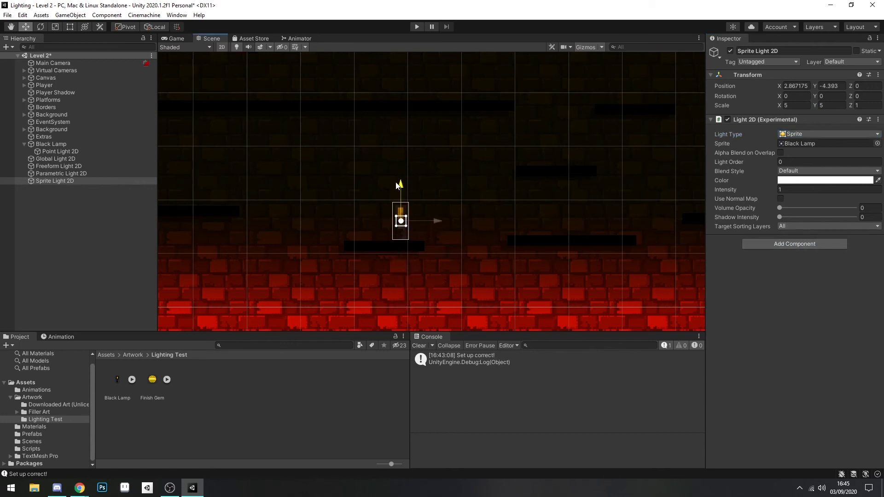
{"action": "left_click_drag", "start_coordinate": [728, 190], "coordinate": [778, 187]}
{"action": "scroll", "coordinate": [415, 232], "scroll_direction": "up", "scroll_amount": 2}
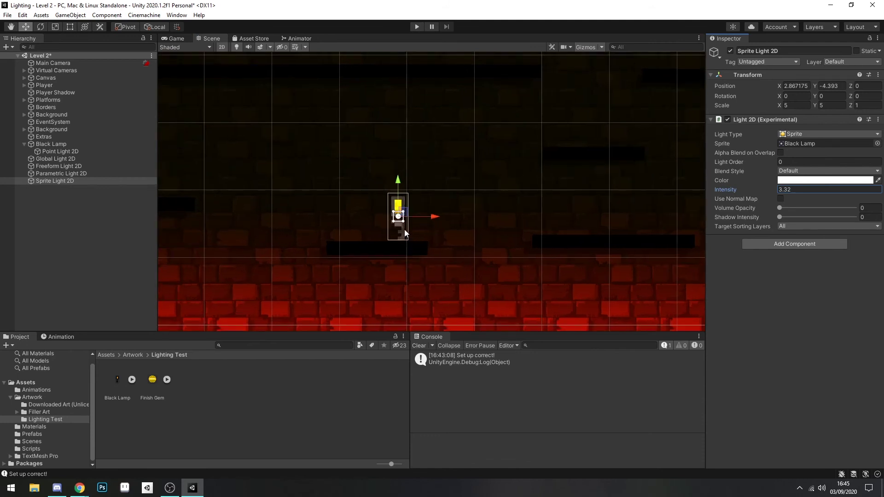
{"action": "scroll", "coordinate": [404, 228], "scroll_direction": "up", "scroll_amount": 3}
Shift the sprite light sideways to X 2.755 and set its intensity to 4.51
{"action": "left_click", "coordinate": [456, 229]}
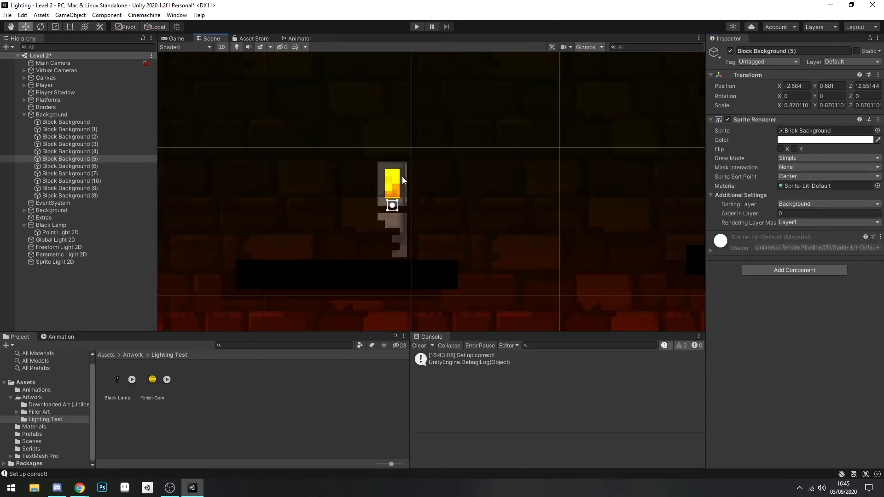
{"action": "left_click", "coordinate": [410, 186]}
{"action": "left_click", "coordinate": [62, 262]}
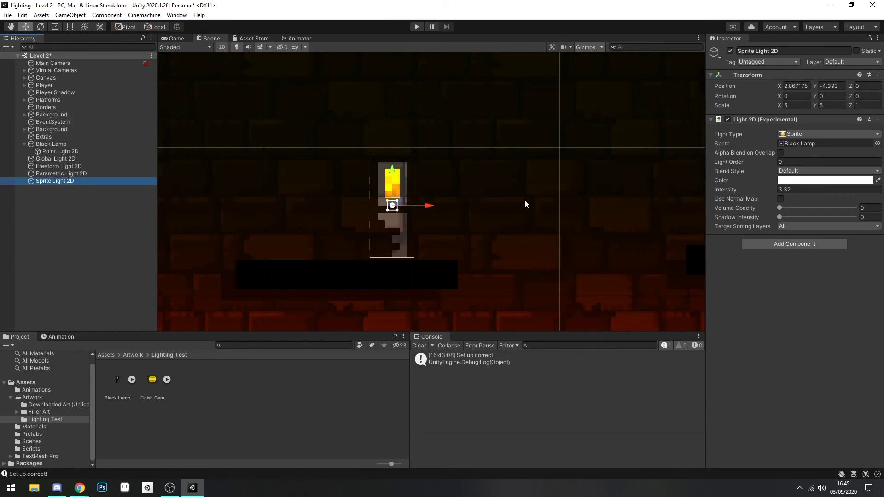
{"action": "mouse_move", "coordinate": [429, 206]}
{"action": "left_mouse_down"}
{"action": "mouse_move", "coordinate": [501, 208]}
{"action": "mouse_move", "coordinate": [412, 202]}
{"action": "left_mouse_up"}
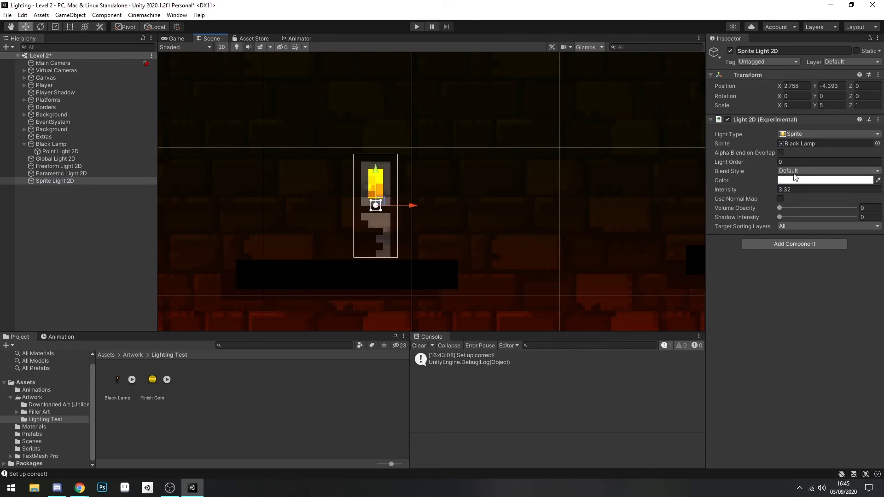
{"action": "left_click_drag", "start_coordinate": [770, 189], "coordinate": [864, 177]}
{"action": "left_click_drag", "start_coordinate": [523, 161], "coordinate": [649, 121]}
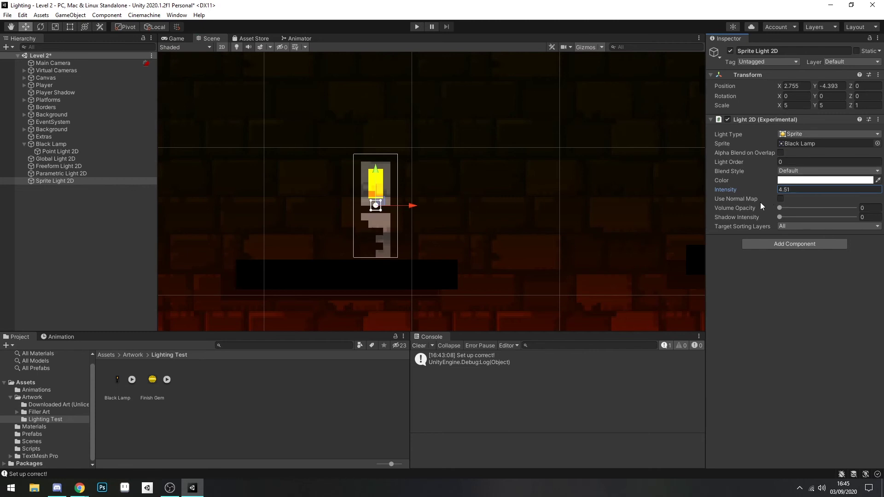
Color the sprite light pure red, FF0000
{"action": "mouse_move", "coordinate": [779, 210]}
{"action": "left_mouse_down"}
{"action": "mouse_move", "coordinate": [831, 209]}
{"action": "mouse_move", "coordinate": [769, 207]}
{"action": "left_mouse_up"}
{"action": "left_click", "coordinate": [822, 180]}
{"action": "left_click_drag", "start_coordinate": [822, 227], "coordinate": [867, 221]}
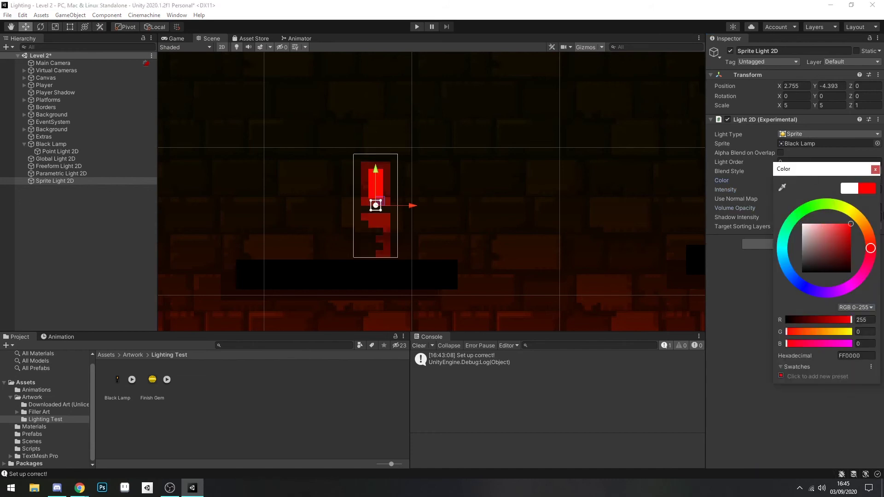
{"action": "left_click", "coordinate": [875, 170]}
Add a second Point Light 2D in the dark area to the right of the yellow parametric light
{"action": "scroll", "coordinate": [347, 180], "scroll_direction": "down", "scroll_amount": 5}
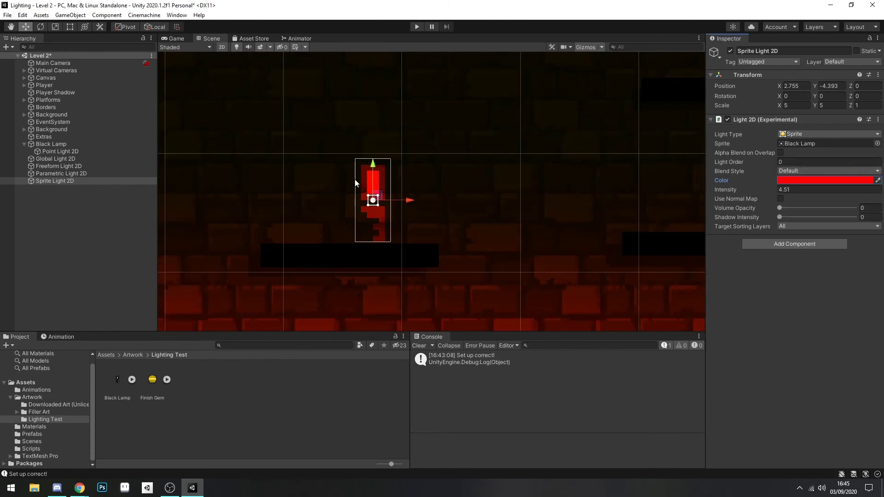
{"action": "left_click", "coordinate": [328, 184]}
{"action": "scroll", "coordinate": [337, 133], "scroll_direction": "down", "scroll_amount": 5}
{"action": "middle_click_drag", "start_coordinate": [337, 134], "coordinate": [474, 249]}
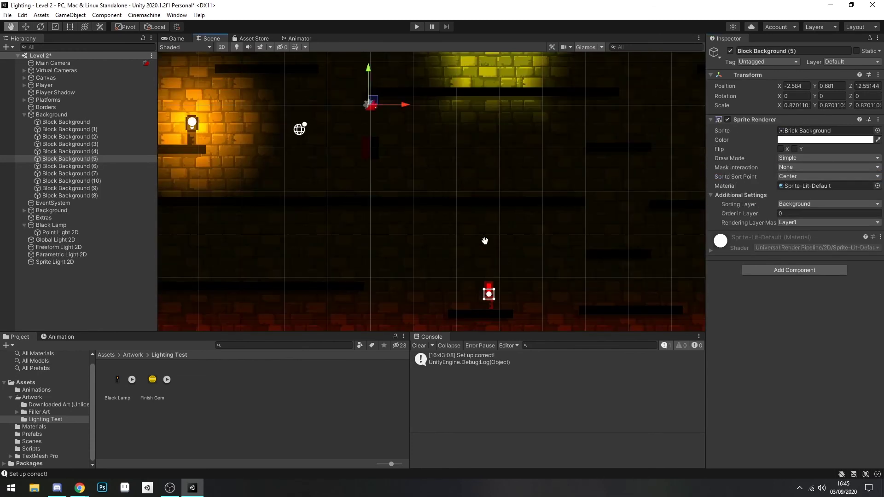
{"action": "scroll", "coordinate": [460, 217], "scroll_direction": "down", "scroll_amount": 4}
{"action": "middle_click_drag", "start_coordinate": [459, 217], "coordinate": [255, 217]}
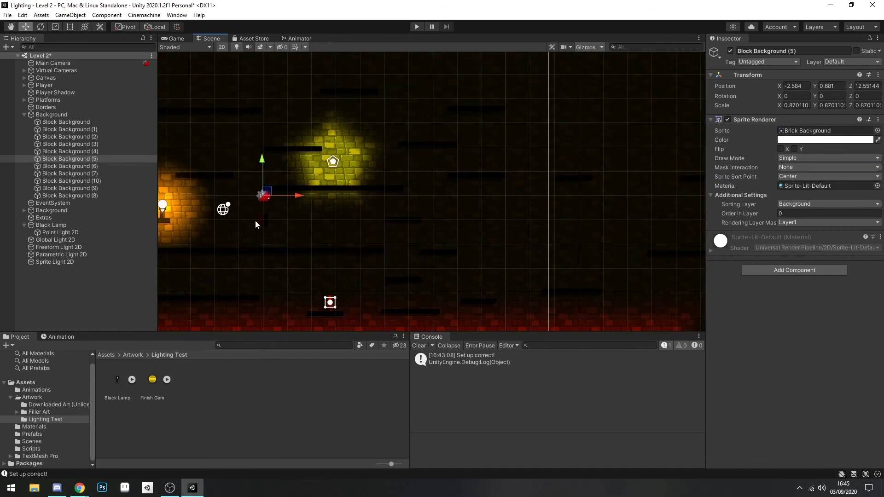
{"action": "left_click", "coordinate": [76, 300]}
{"action": "left_click", "coordinate": [25, 114]}
{"action": "right_click", "coordinate": [73, 227]}
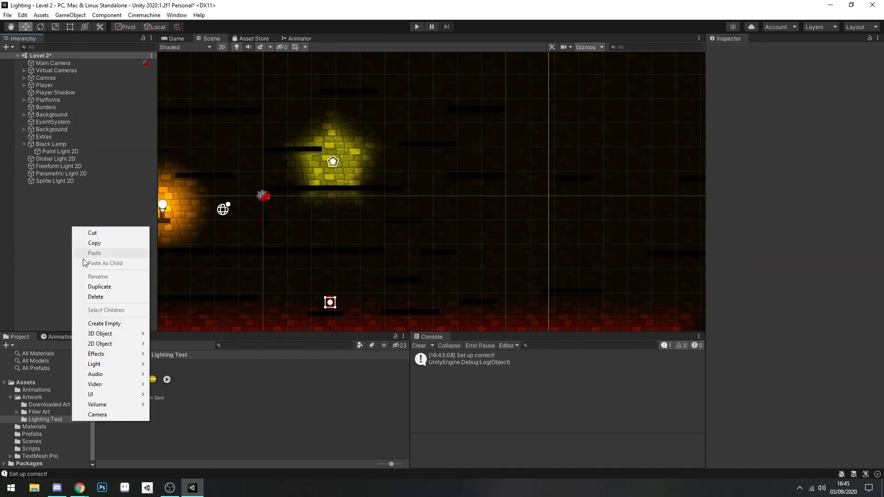
{"action": "mouse_move", "coordinate": [103, 363]}
{"action": "mouse_move", "coordinate": [182, 366]}
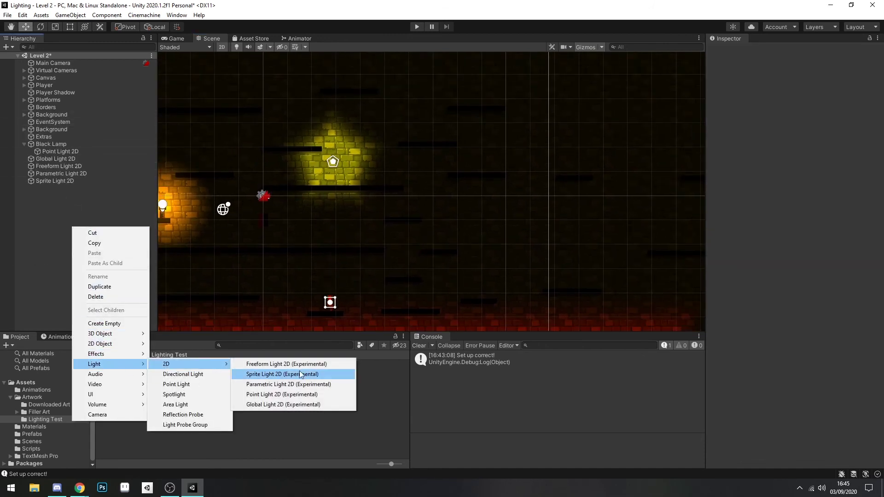
{"action": "left_click", "coordinate": [314, 395]}
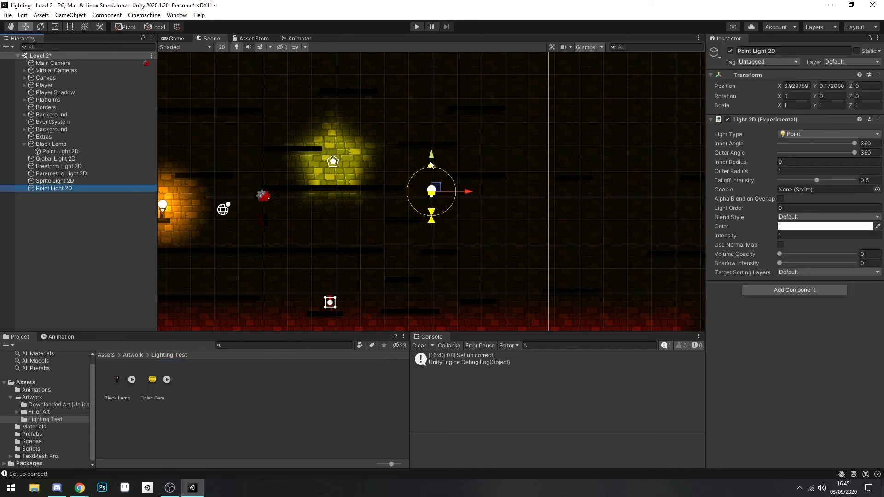
Raise the new point light to Y 2.26 and set its Z rotation to 180 so it faces downward
{"action": "left_click_drag", "start_coordinate": [432, 164], "coordinate": [431, 112]}
{"action": "key", "text": "f"}
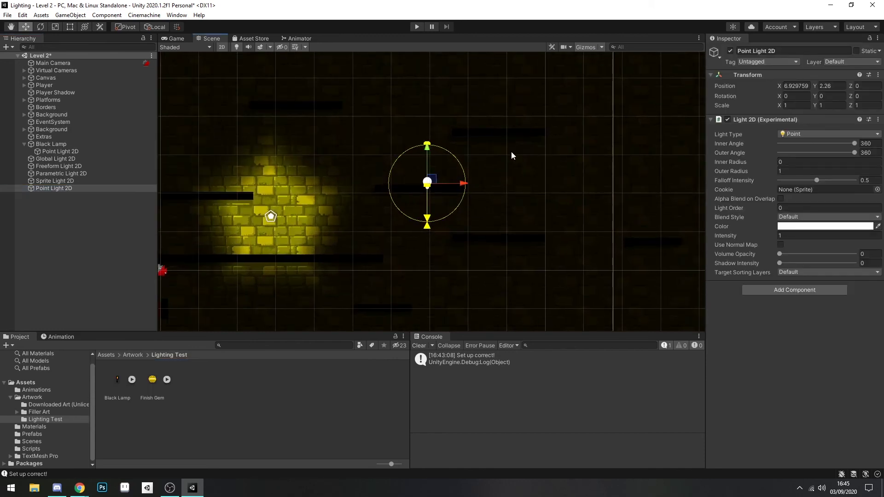
{"action": "left_click", "coordinate": [866, 96]}
{"action": "type", "text": "1180"}
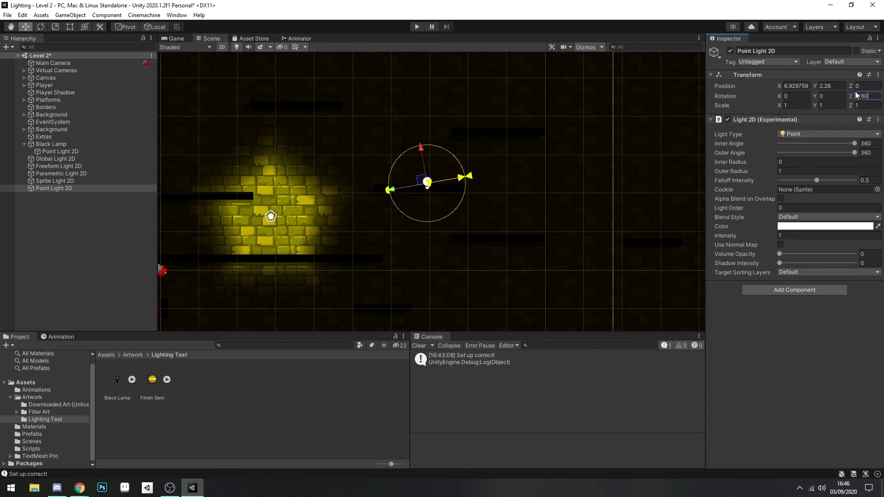
{"action": "key", "text": "Left"}
{"action": "key", "text": "Left"}
{"action": "key", "text": "BackSpace"}
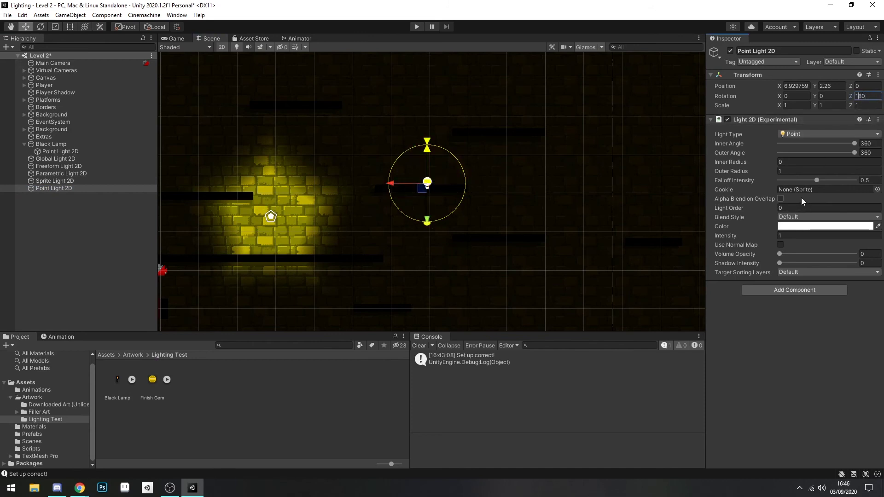
Narrow the point light into a cone with inner angle 21 and outer angle 78, and raise it to Y 5.66
{"action": "left_click_drag", "start_coordinate": [854, 144], "coordinate": [797, 147]}
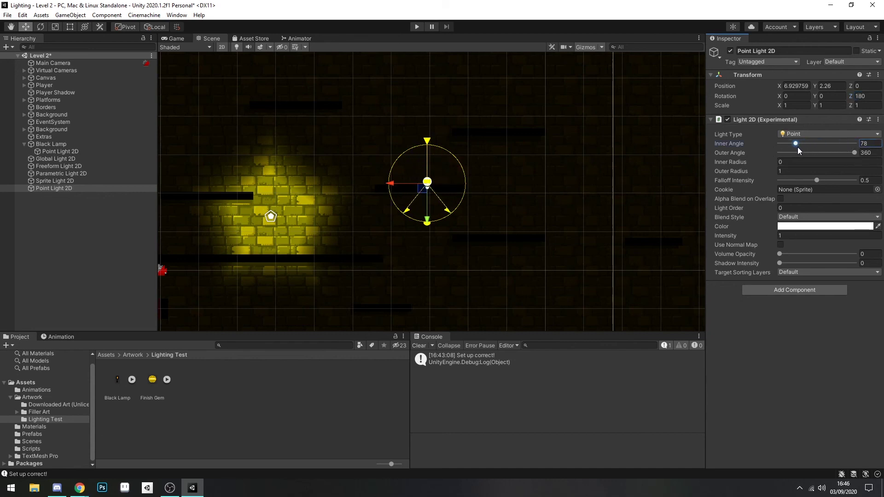
{"action": "left_click_drag", "start_coordinate": [853, 153], "coordinate": [784, 142]}
{"action": "left_click_drag", "start_coordinate": [429, 198], "coordinate": [433, 68]}
Make the cone light target all sorting layers and set its outer radius to 6.11 and inner radius to 0.6
{"action": "scroll", "coordinate": [552, 178], "scroll_direction": "down", "scroll_amount": 2}
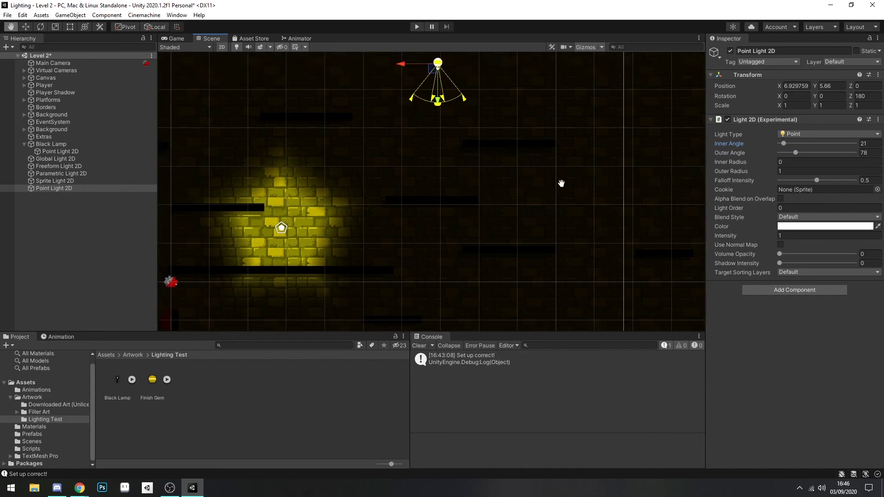
{"action": "left_click", "coordinate": [793, 272]}
{"action": "left_click", "coordinate": [804, 293]}
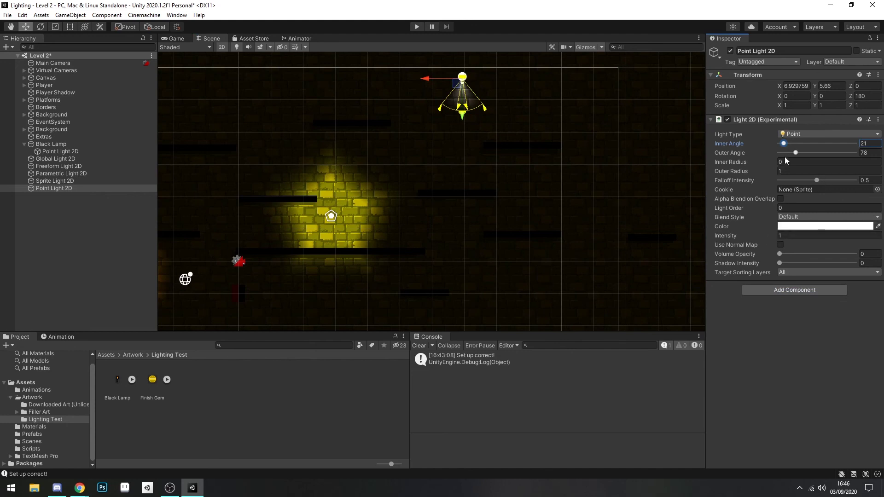
{"action": "left_click_drag", "start_coordinate": [740, 170], "coordinate": [788, 170]}
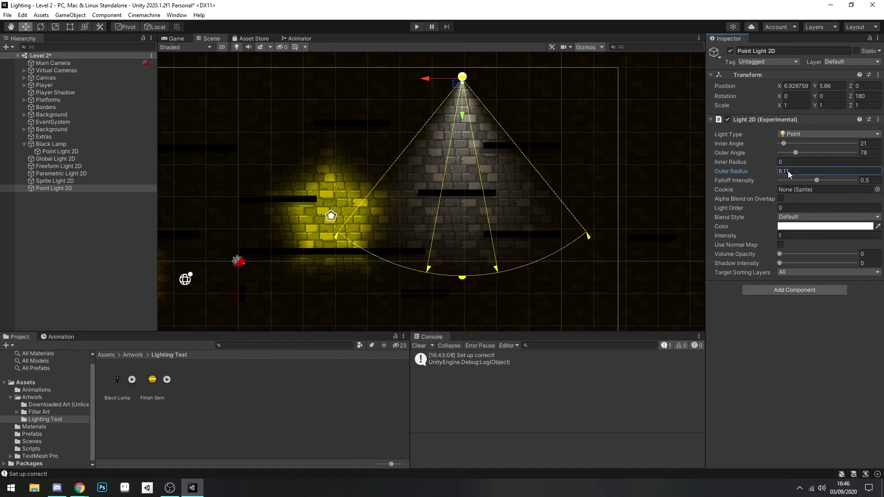
{"action": "left_click_drag", "start_coordinate": [730, 161], "coordinate": [737, 159]}
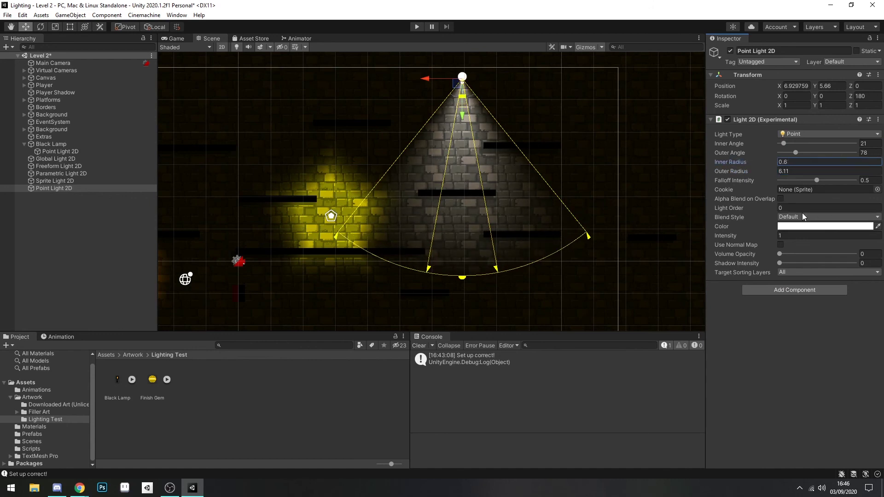
Color the cone light a pale cyan, C5FFFD
{"action": "left_click", "coordinate": [797, 226]}
{"action": "left_click_drag", "start_coordinate": [850, 258], "coordinate": [774, 295]}
{"action": "left_click_drag", "start_coordinate": [823, 279], "coordinate": [815, 274]}
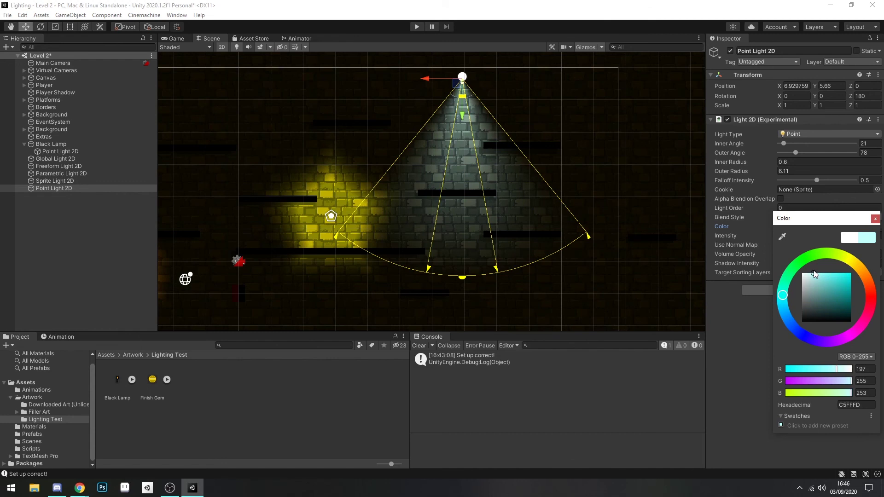
{"action": "left_click", "coordinate": [756, 353]}
Play-test the level by moving and jumping the player across the platforms into the cone light, and stop the game
{"action": "left_click", "coordinate": [417, 27]}
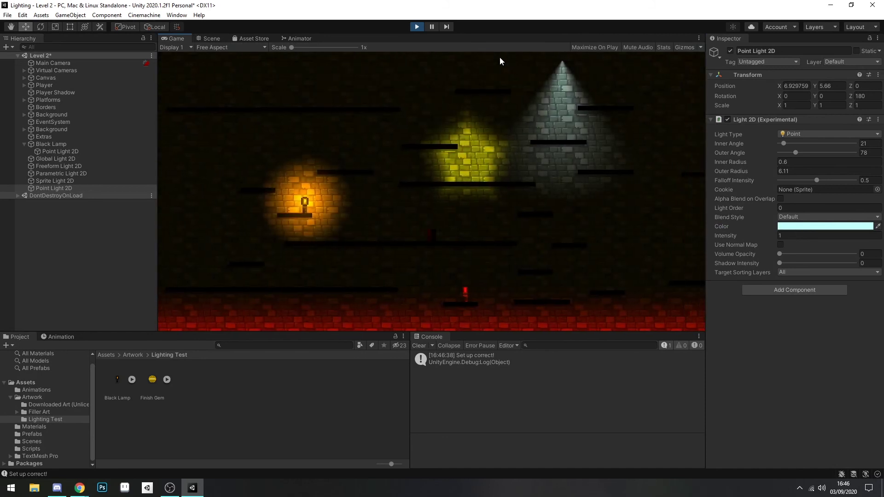
{"action": "key", "text": "d"}
{"action": "key", "text": "space"}
{"action": "key", "text": "space"}
{"action": "key", "text": "a"}
{"action": "key", "text": "d"}
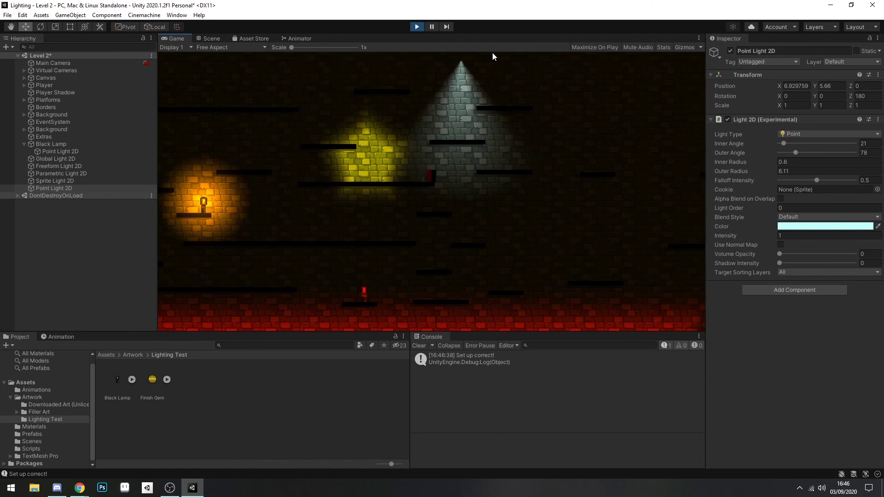
{"action": "key", "text": "d"}
{"action": "key", "text": "a"}
{"action": "key", "text": "d"}
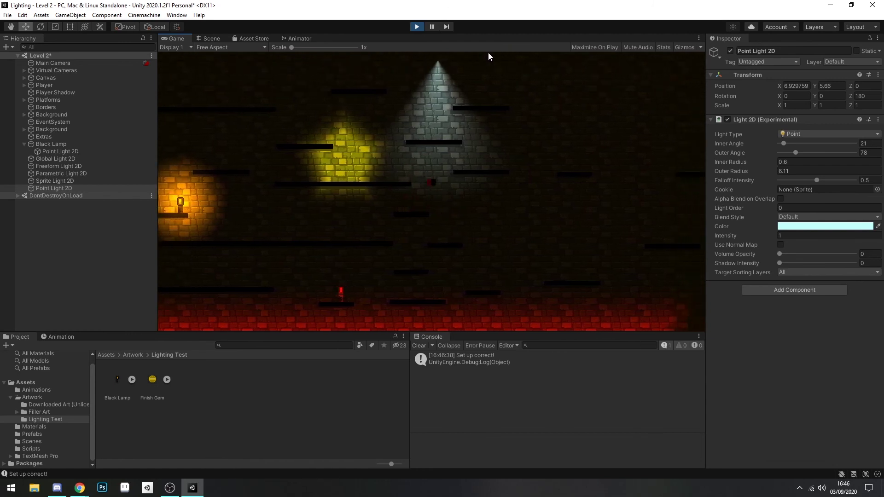
{"action": "key", "text": "space"}
{"action": "key", "text": "d"}
{"action": "key", "text": "a"}
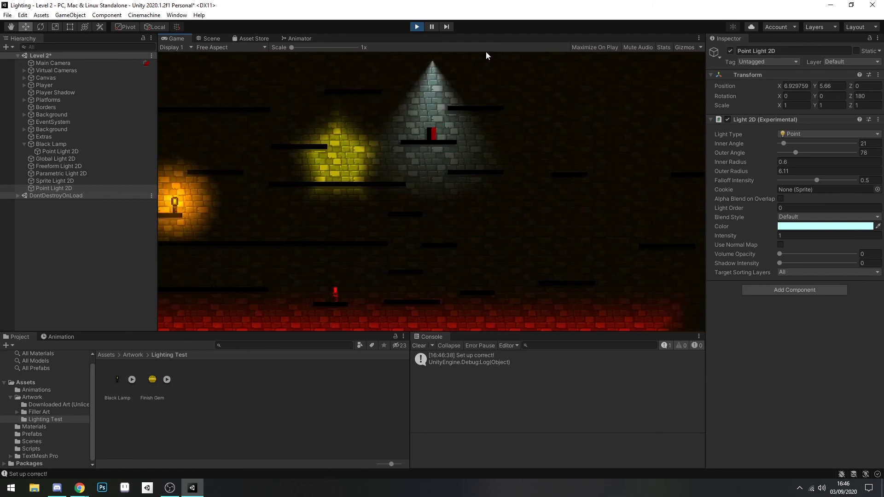
{"action": "left_click", "coordinate": [418, 27]}
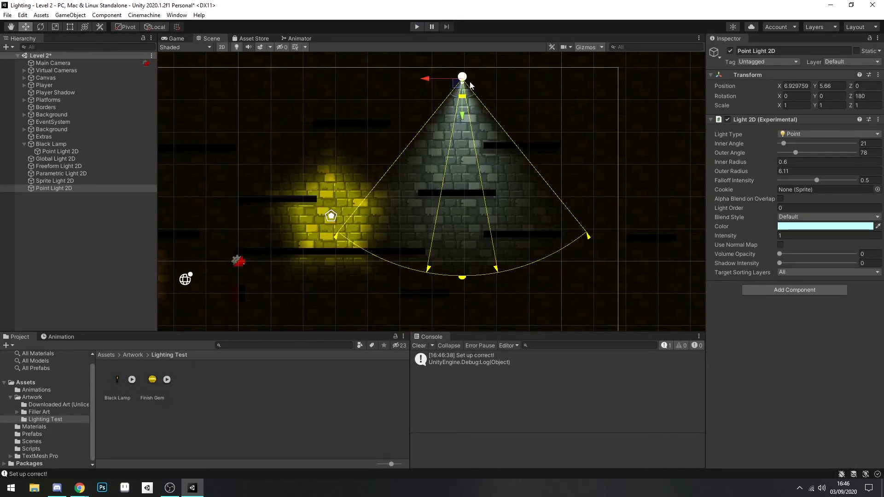
Raise the cone light to Y 7.43 and lengthen its beam to an outer radius of about 9.47
{"action": "left_click_drag", "start_coordinate": [462, 119], "coordinate": [457, 70]}
{"action": "scroll", "coordinate": [502, 109], "scroll_direction": "down", "scroll_amount": 3}
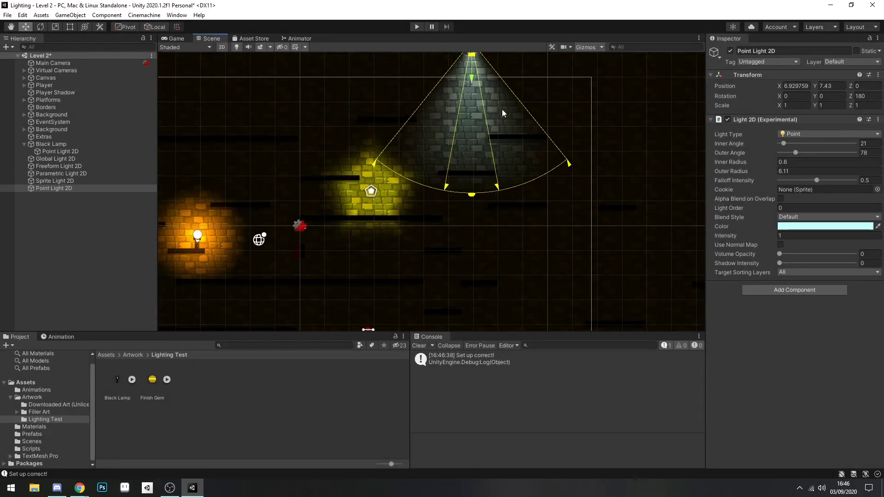
{"action": "middle_click_drag", "start_coordinate": [503, 109], "coordinate": [485, 166]}
{"action": "left_click_drag", "start_coordinate": [461, 241], "coordinate": [457, 316]}
Tighten the beam to inner angle 8 and outer angle 19, raising the light to Y 8.61 with intensity 1.45
{"action": "left_click_drag", "start_coordinate": [783, 144], "coordinate": [785, 154]}
{"action": "left_click_drag", "start_coordinate": [460, 141], "coordinate": [460, 114]}
{"action": "left_click_drag", "start_coordinate": [765, 235], "coordinate": [770, 234]}
Run the level to check the narrow overhead beam in the game view
{"action": "left_click", "coordinate": [417, 27]}
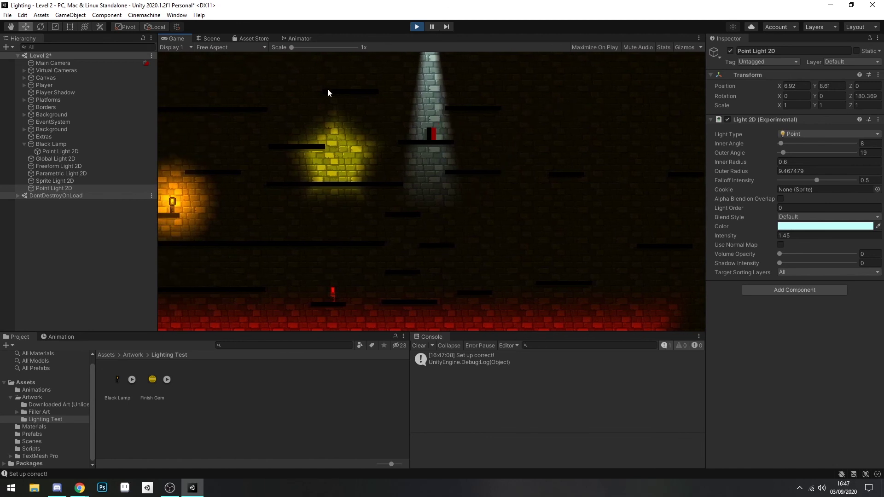
{"action": "key", "text": "ctrl+f"}
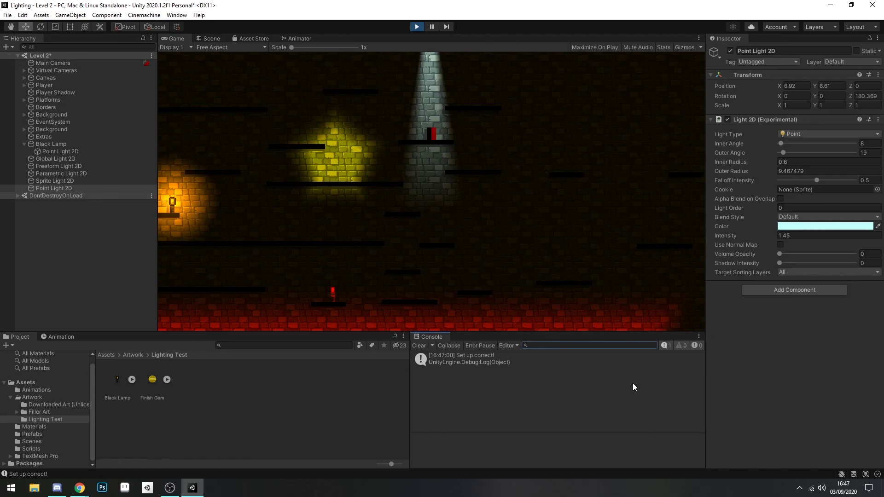